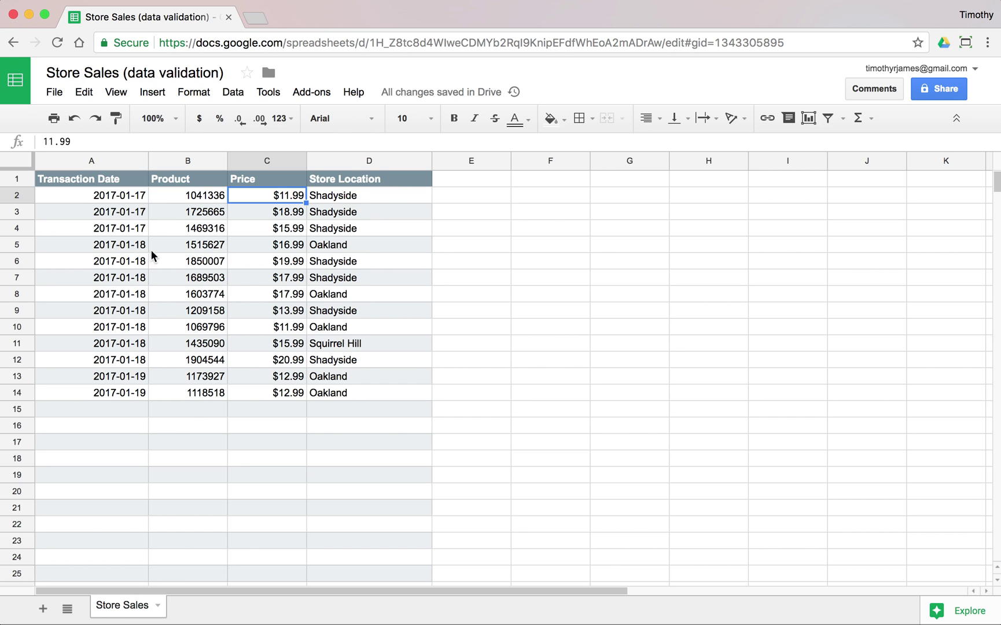
Select the Transaction Date cells A2:A24
left_click_drag(139, 195, 139, 551)
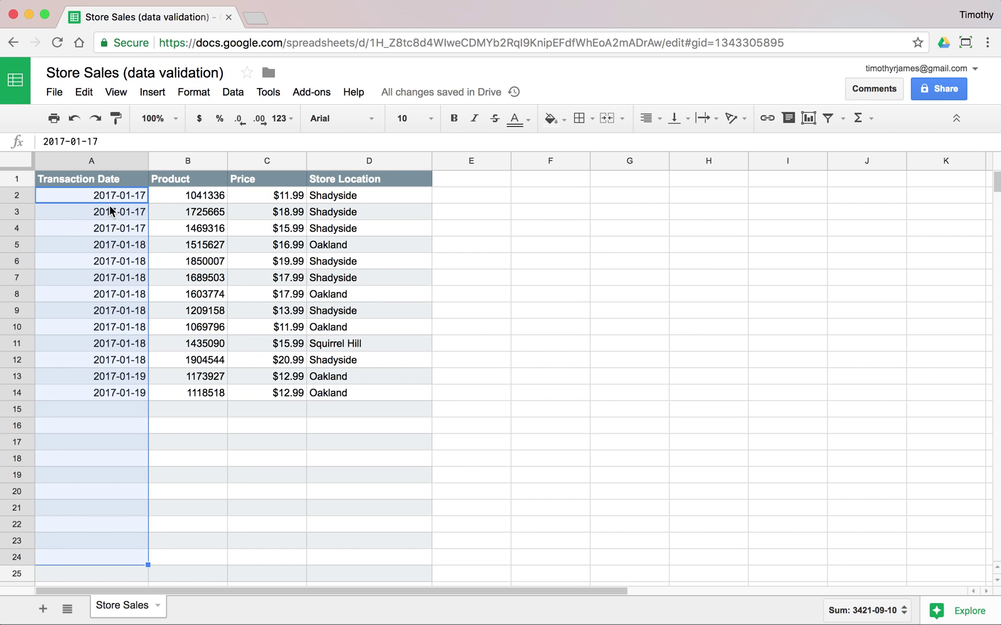
Add a Date 'is after 2017-01-01' validation rule to A2:A24 with help text enabled
left_click(233, 92)
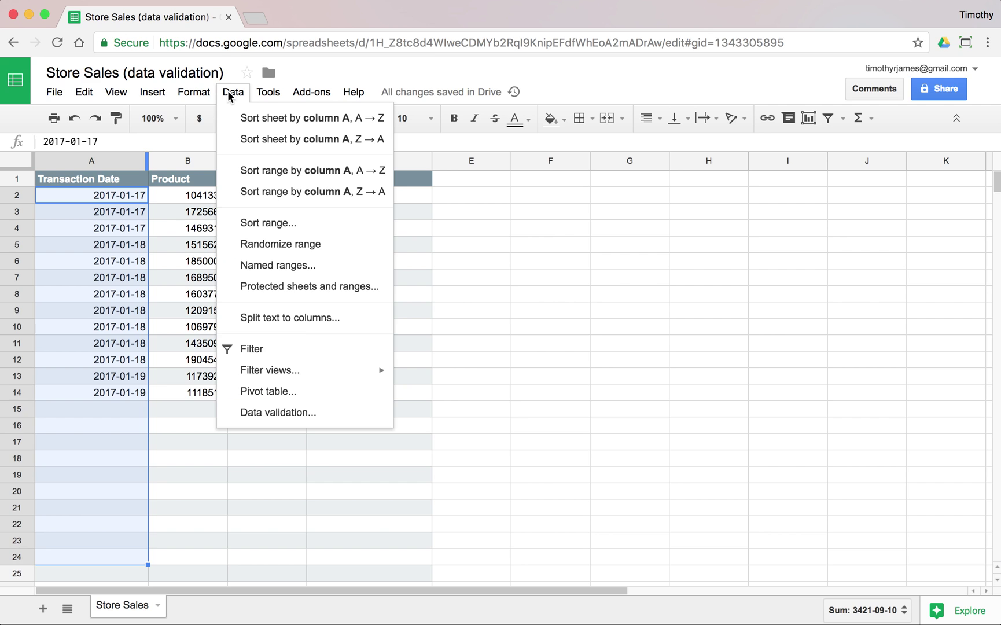
left_click(303, 413)
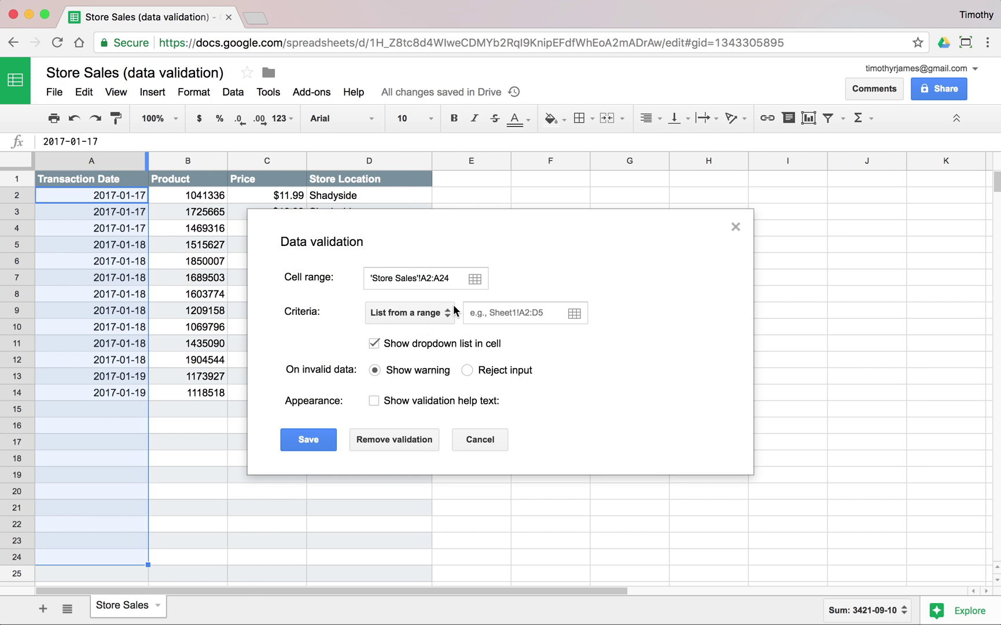
left_click(421, 311)
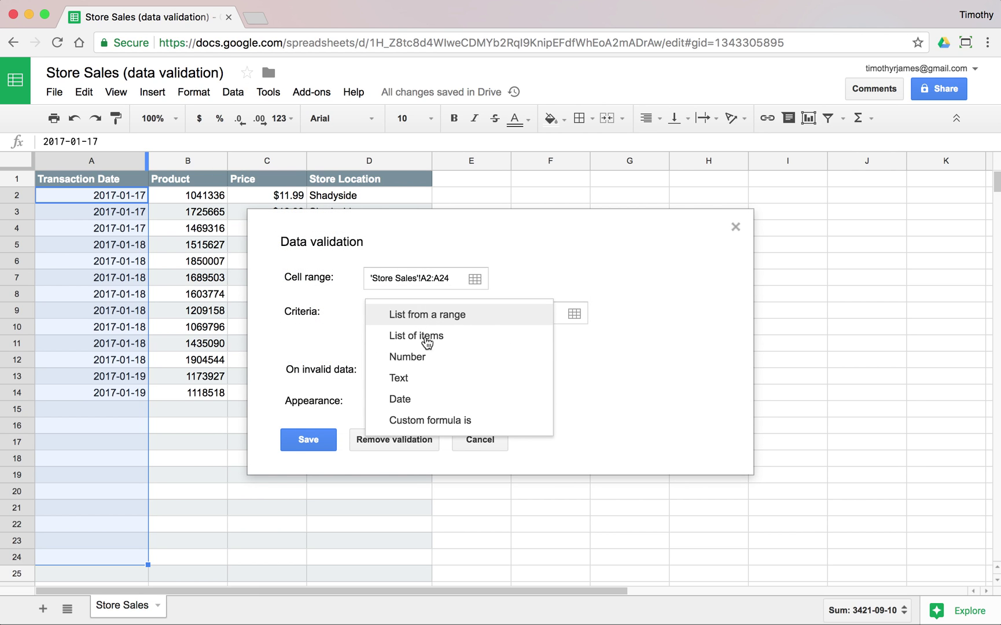
left_click(446, 405)
left_click(464, 314)
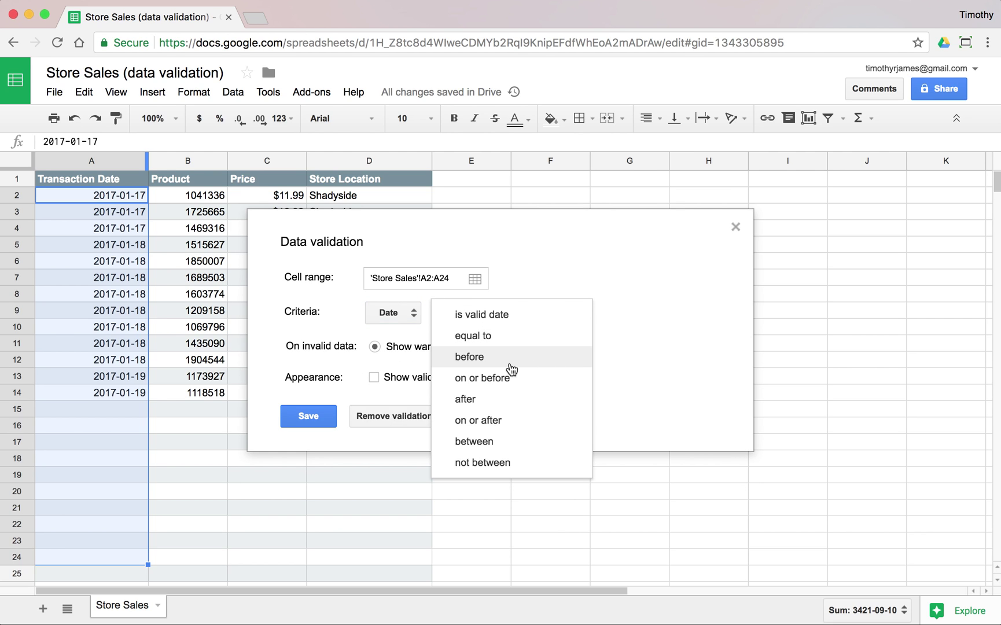
left_click(480, 398)
left_click(587, 313)
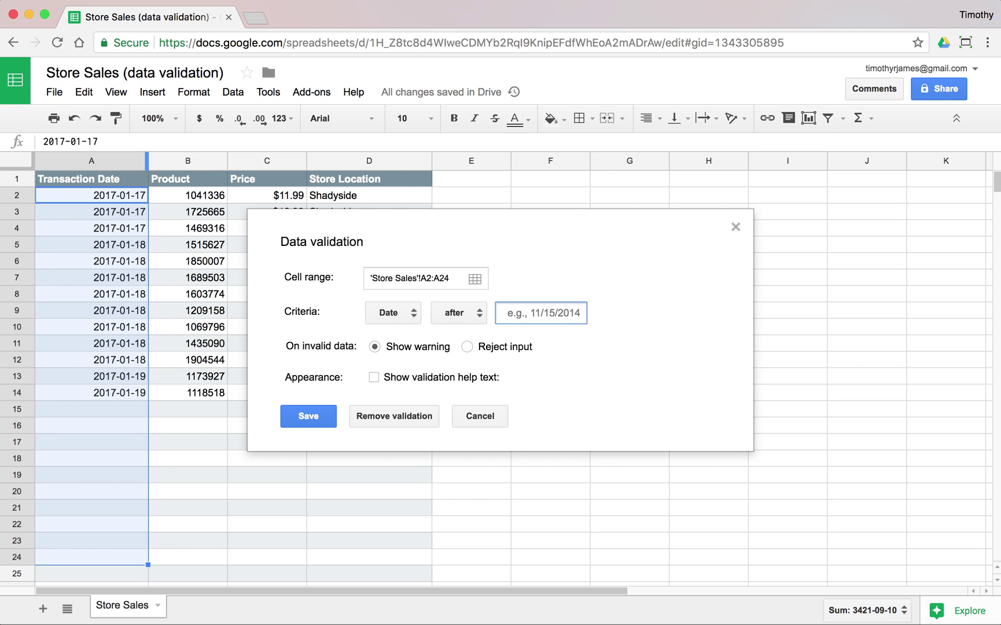
type("2017-01-01")
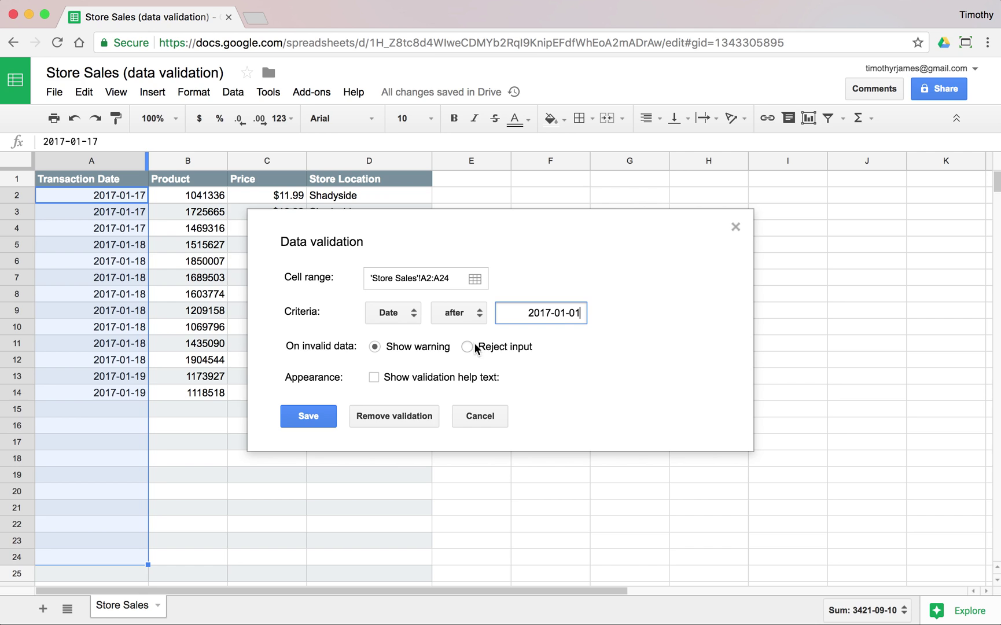
left_click(402, 376)
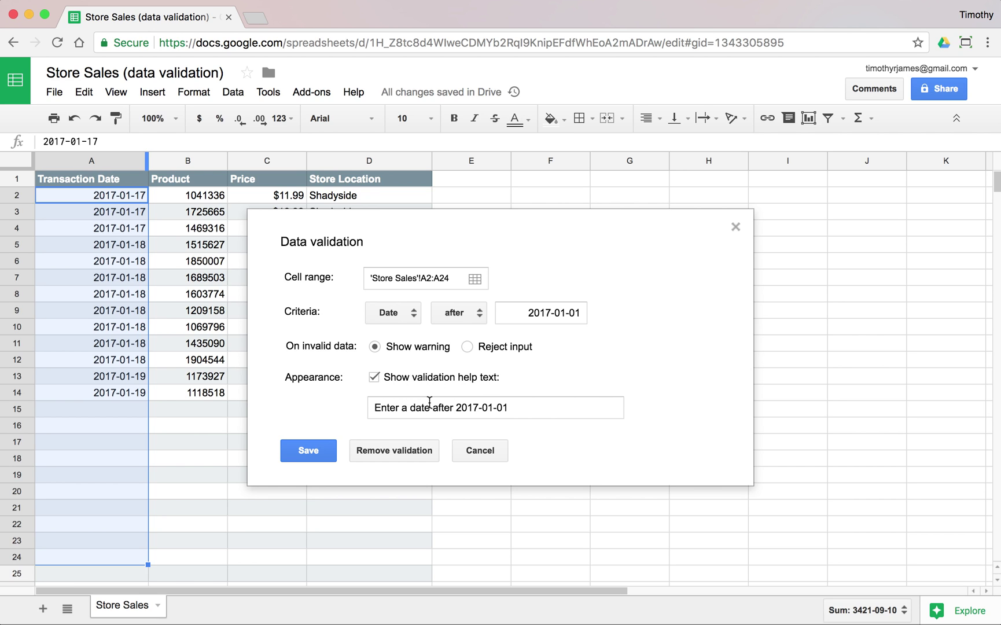
left_click(307, 454)
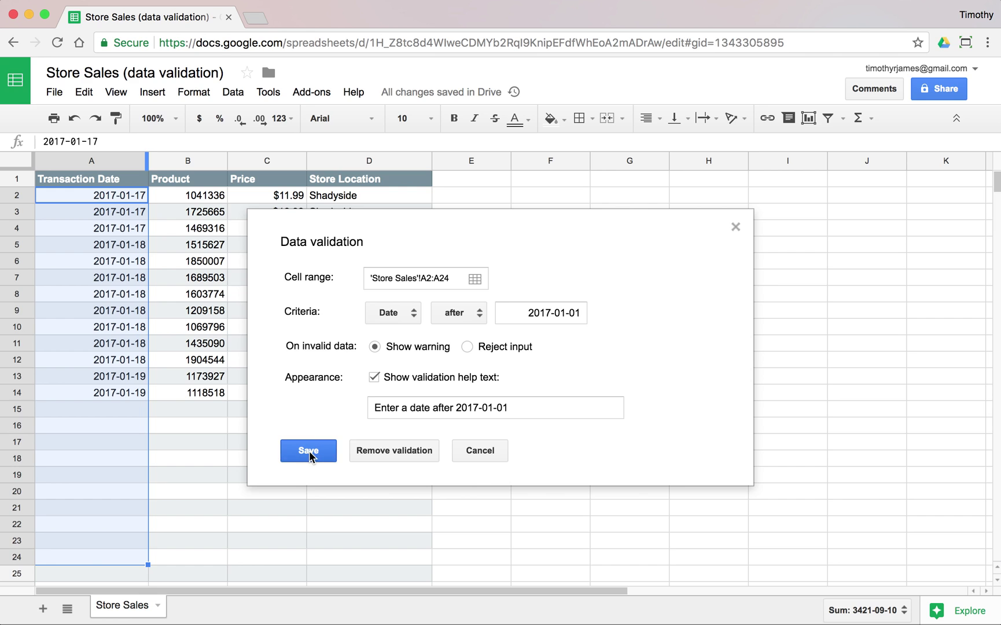
Enter the test date 2016-12-20 in A15, confirm it shows as invalid, and reselect A2:A24
left_click(162, 428)
left_click(130, 410)
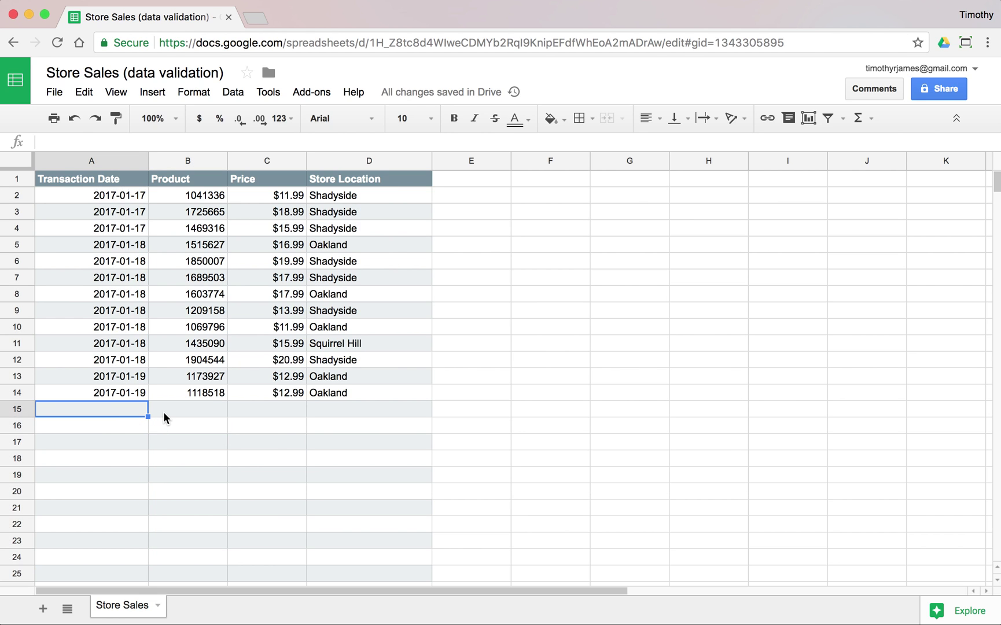
type("2016-12")
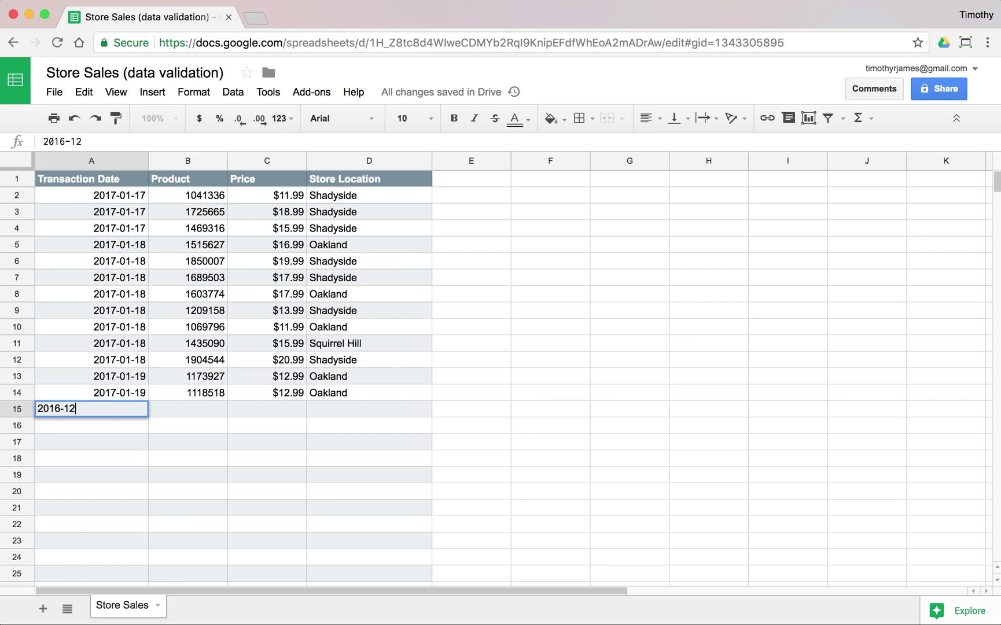
type("-20")
key("Return")
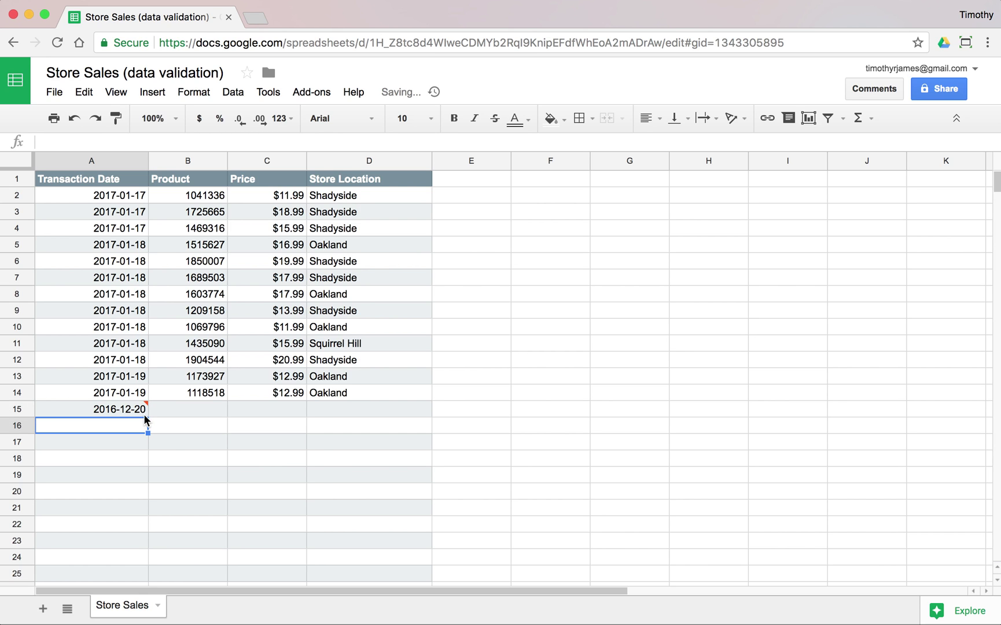
mouse_move(138, 408)
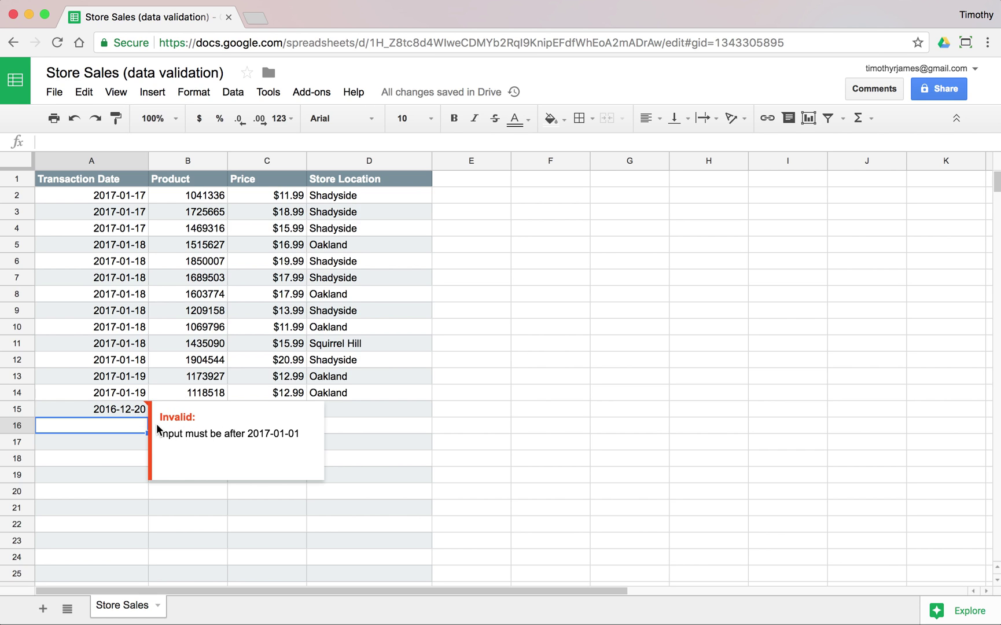
left_click(132, 411)
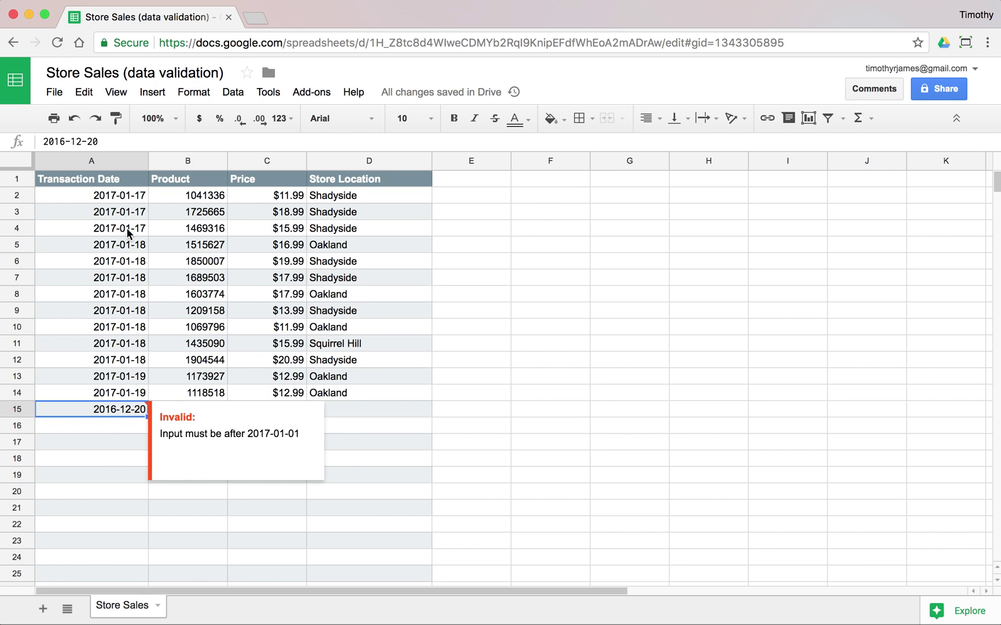
left_click_drag(127, 195, 110, 553)
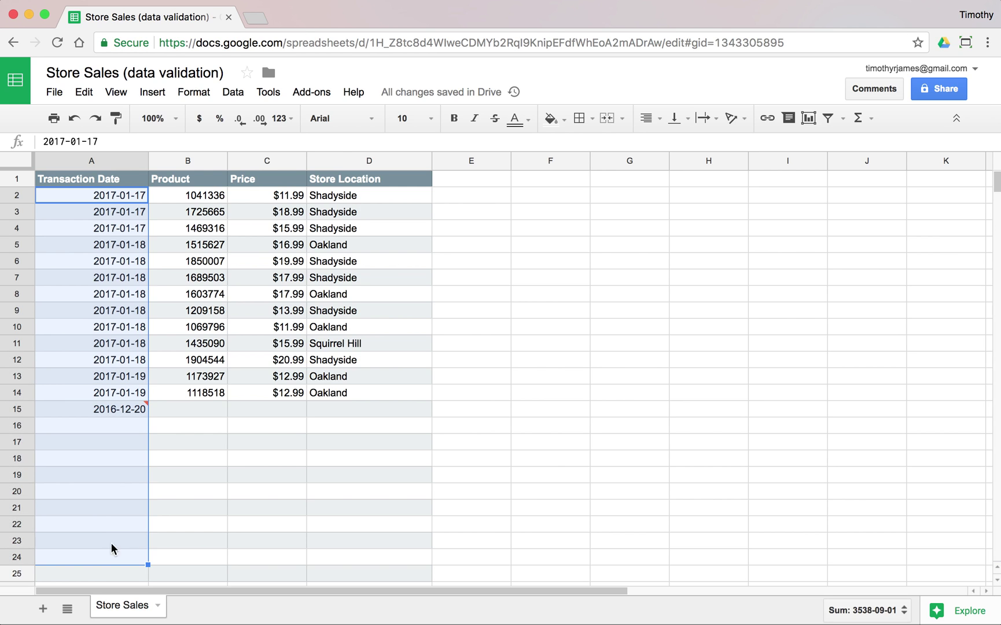
Switch the date validation rule to Reject input and save it
left_click(234, 92)
left_click(313, 412)
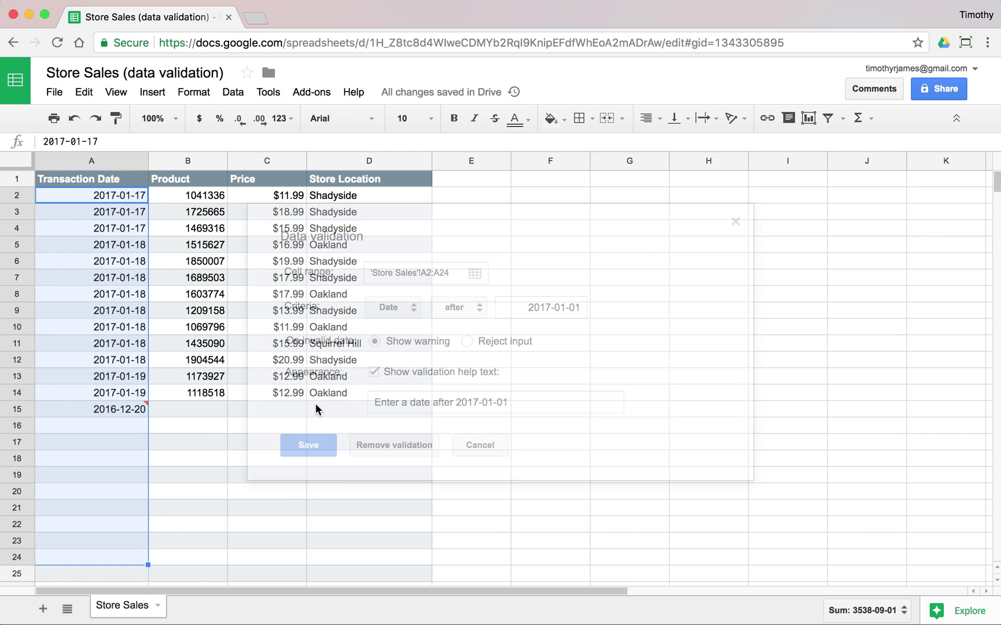
left_click(485, 345)
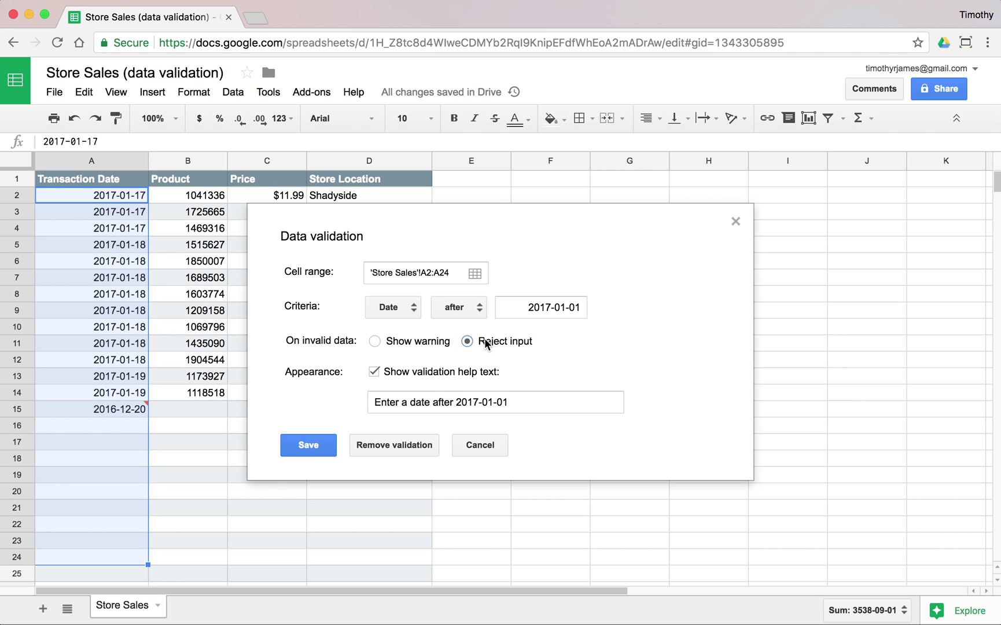
left_click(302, 446)
left_click(188, 345)
left_click(114, 409)
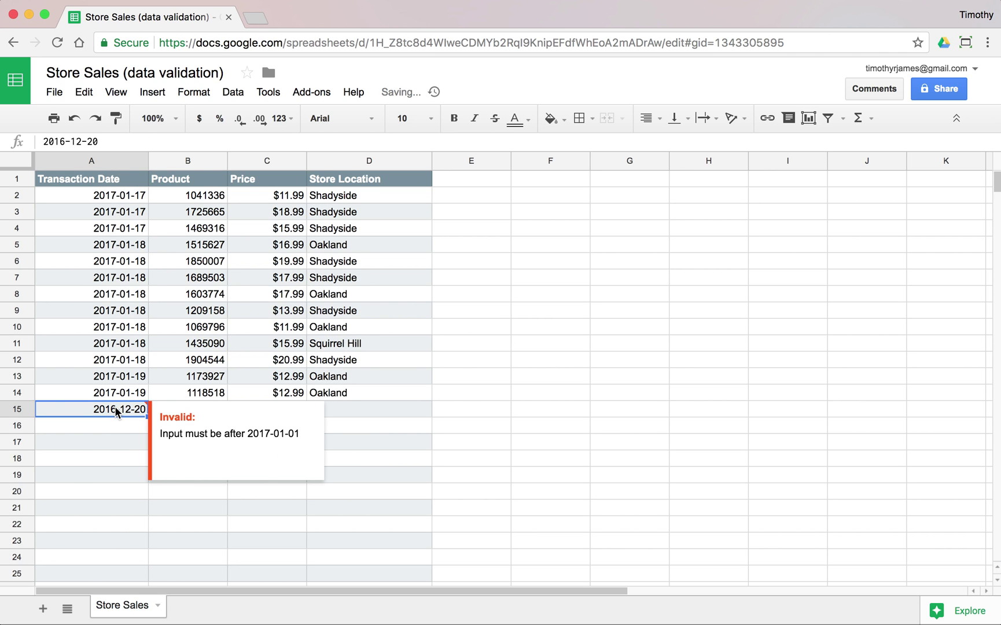
key("Delete")
type("2016-12")
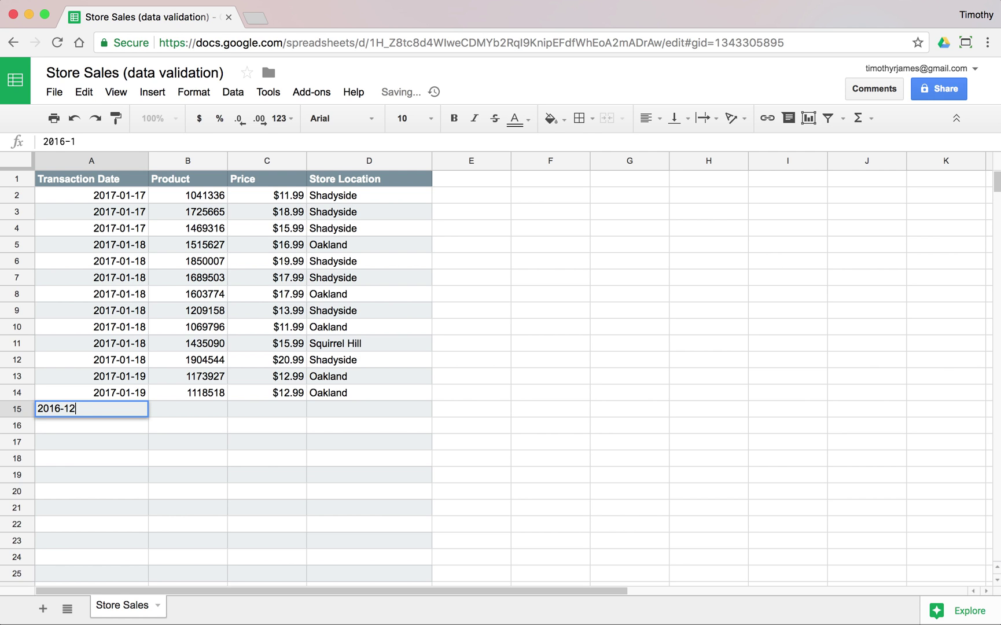
type("-01")
key("Return")
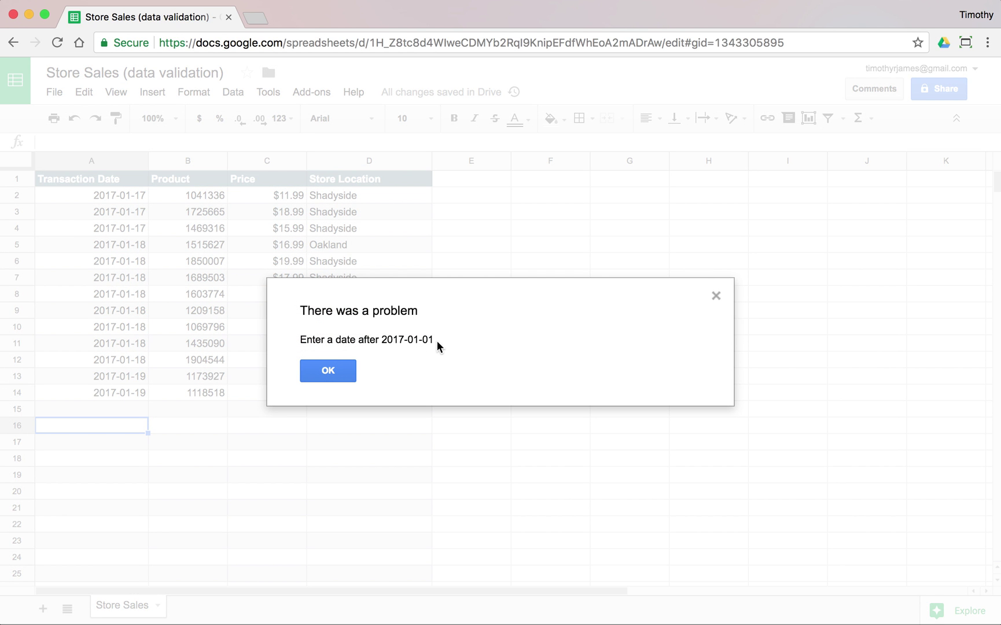
left_click(338, 370)
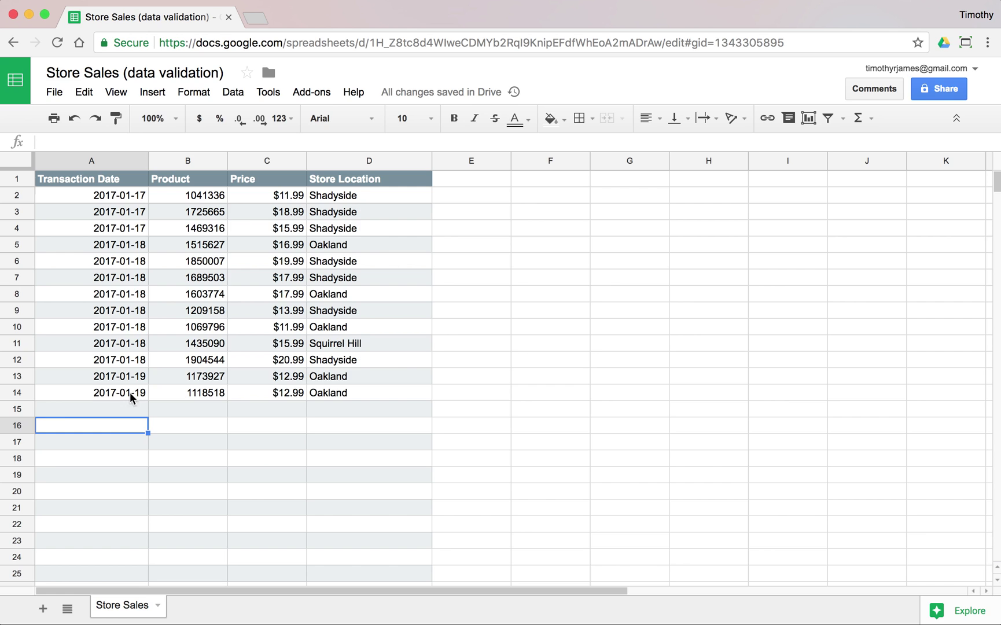
left_click(121, 409)
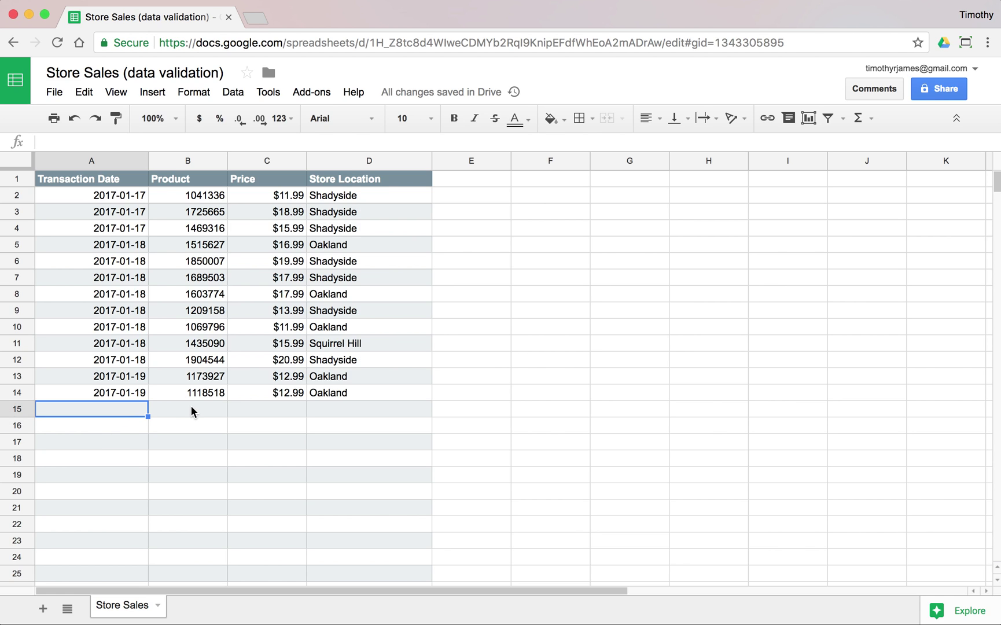
type("1/20")
key("Return")
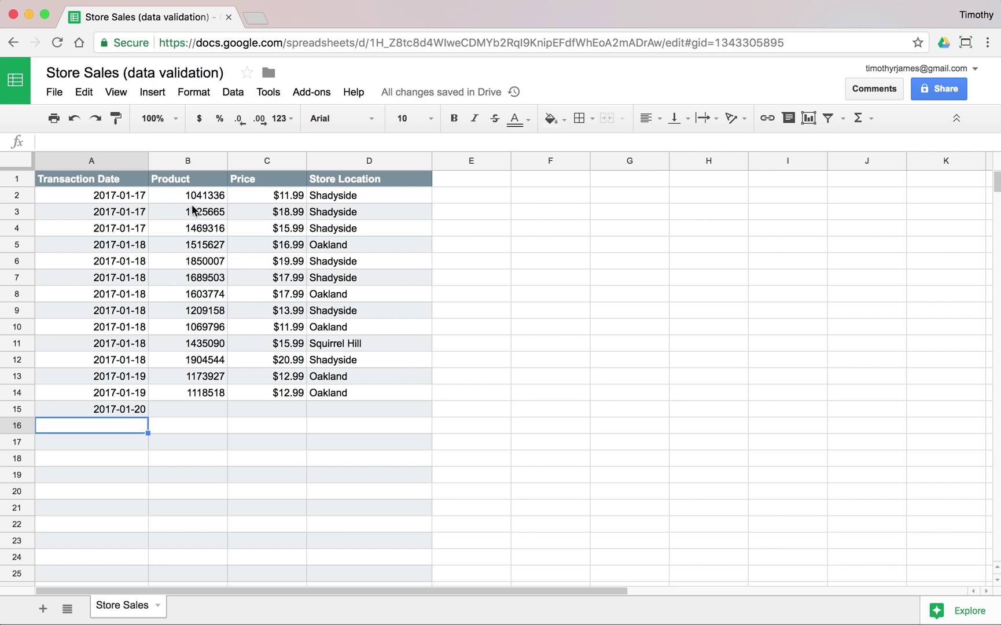
Give B2:B24 a Number validation rule with help text 'Product Code should be 7 Digits'
mouse_move(198, 197)
left_mouse_down()
mouse_move(210, 411)
mouse_move(202, 191)
mouse_move(203, 211)
left_mouse_up()
left_click_drag(204, 286, 205, 556)
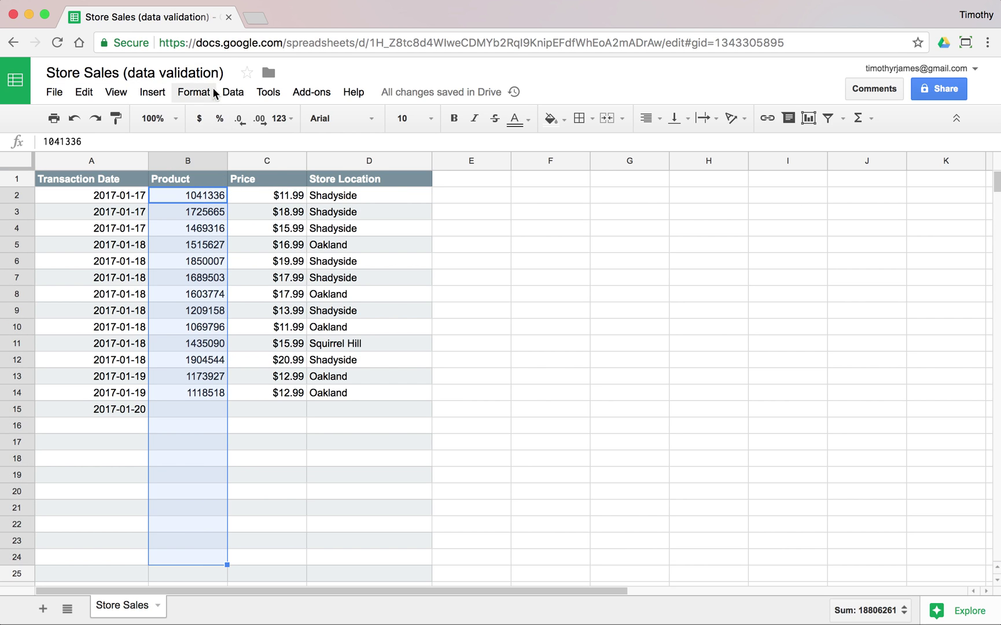
left_click(231, 94)
left_click(313, 414)
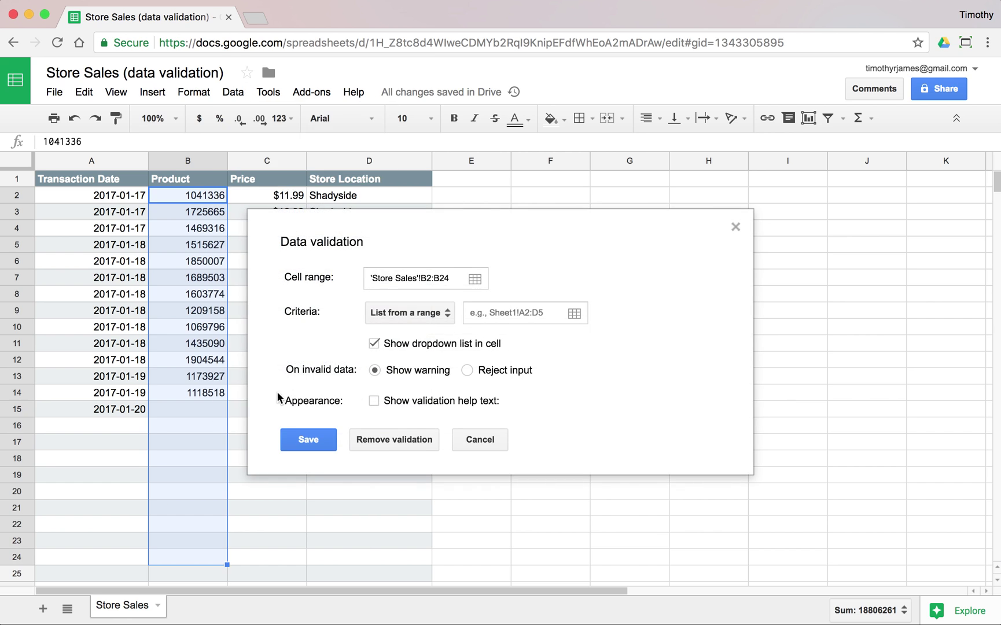
left_click(430, 313)
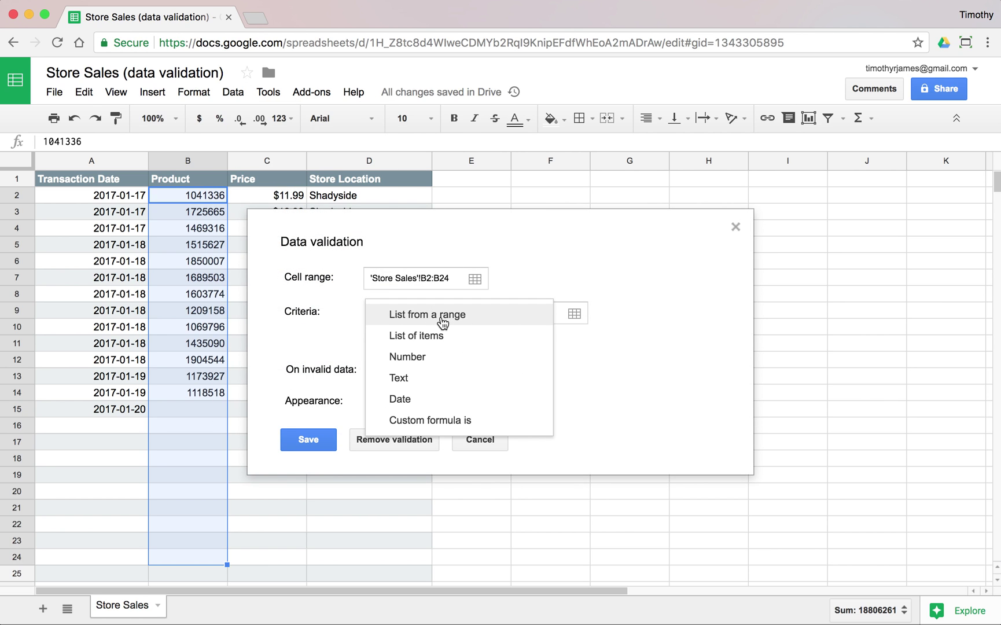
left_click(435, 358)
left_click(467, 313)
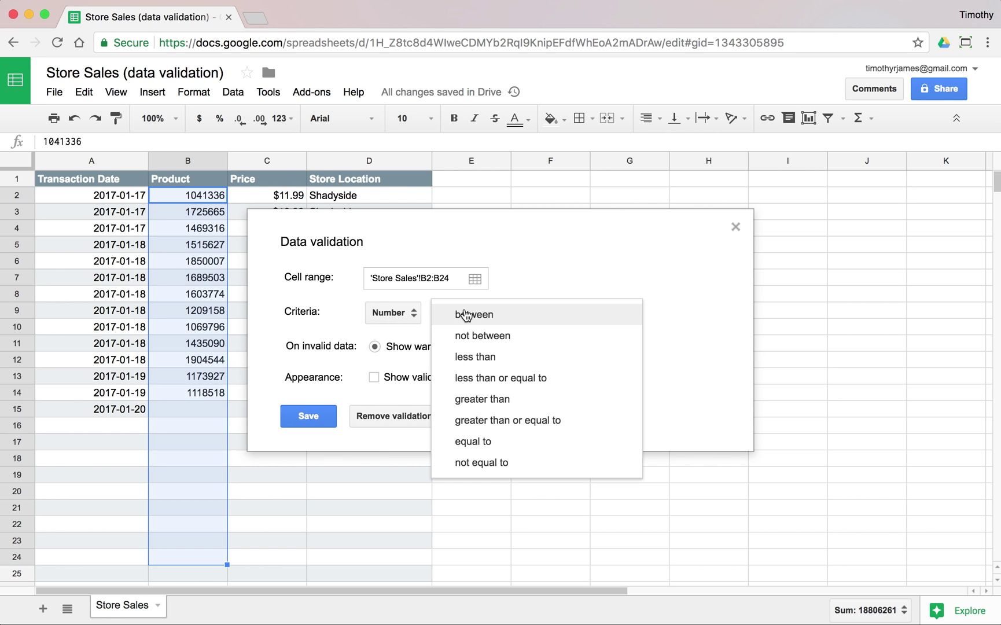
left_click(514, 399)
left_click(539, 313)
type("1")
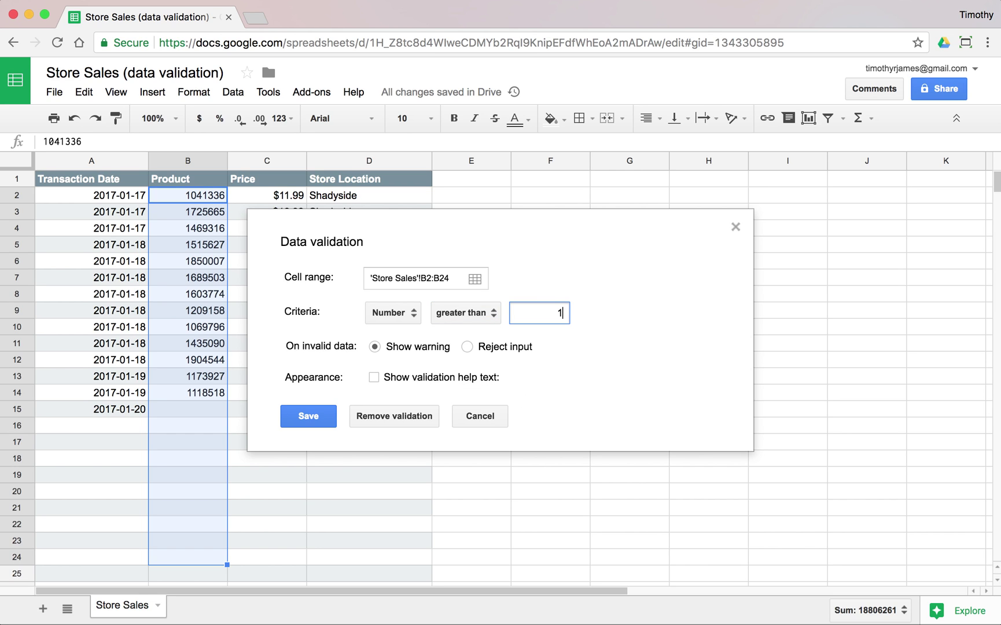
type("000000")
left_click(424, 377)
triple_click(512, 405)
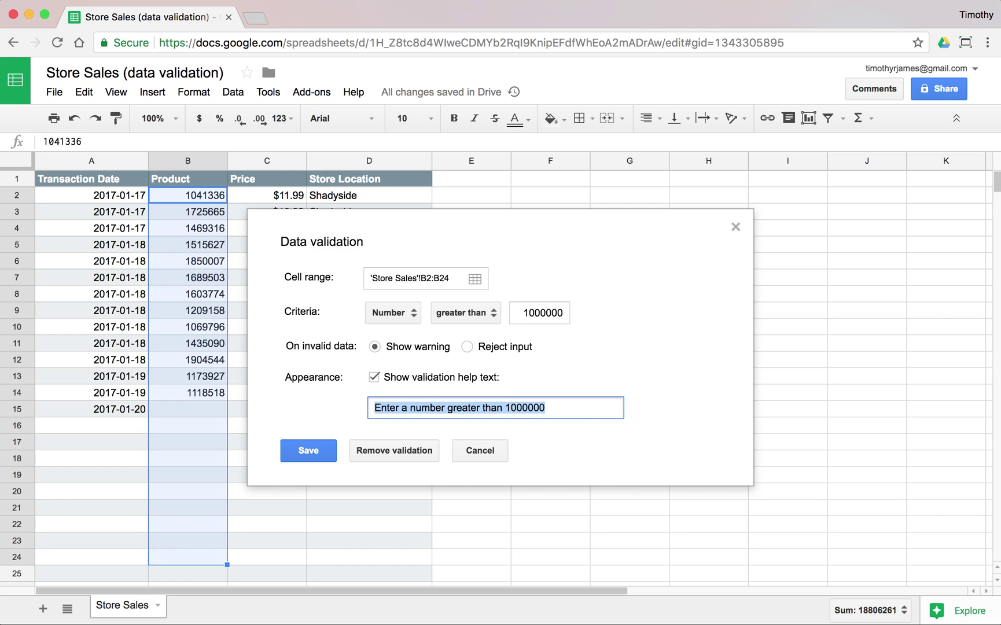
type("Product Code should b")
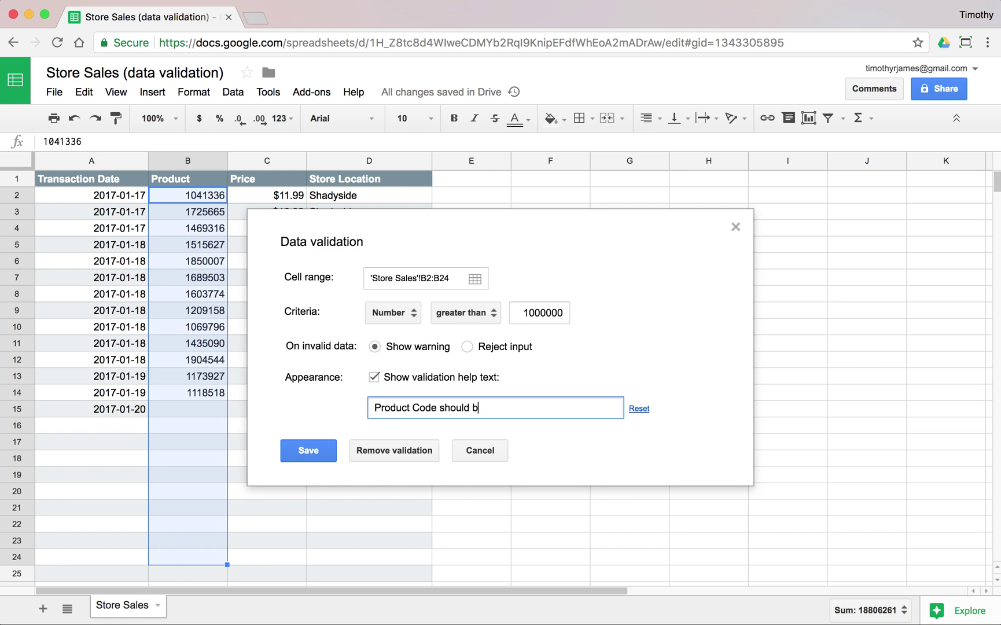
type("e 7 Digits")
Change the Product condition to between 1000000 and 10000000 and save the rule
left_click(462, 313)
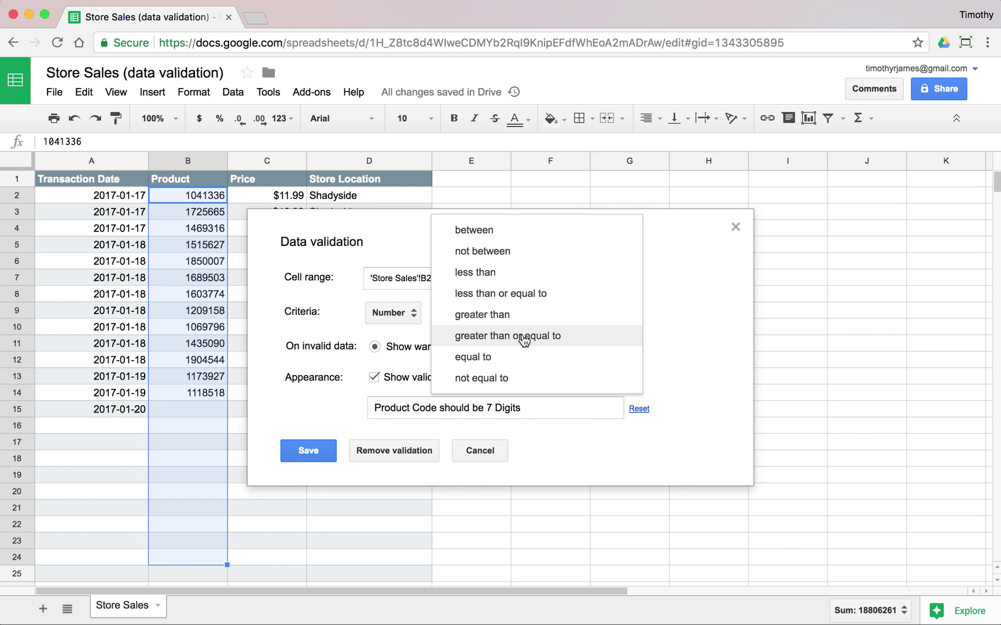
left_click(502, 233)
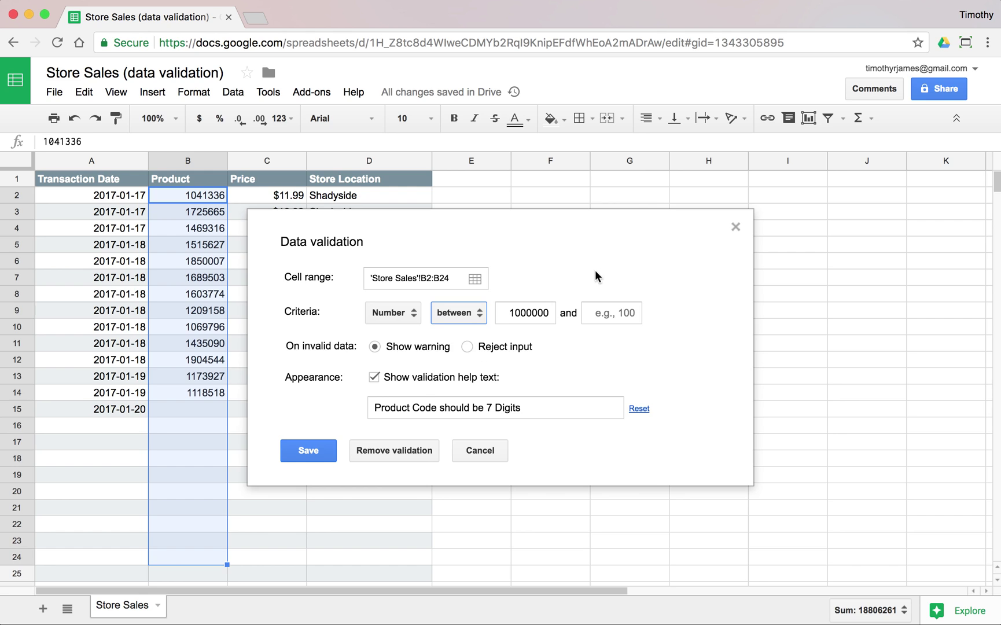
left_click(627, 313)
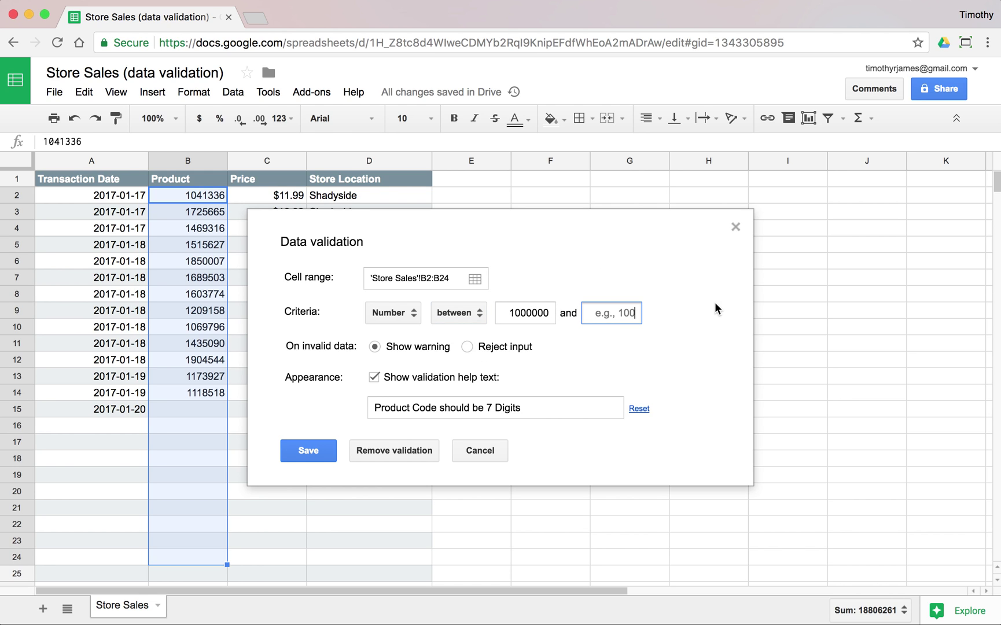
double_click(530, 316)
key("super+c")
left_click(608, 314)
key("super+v")
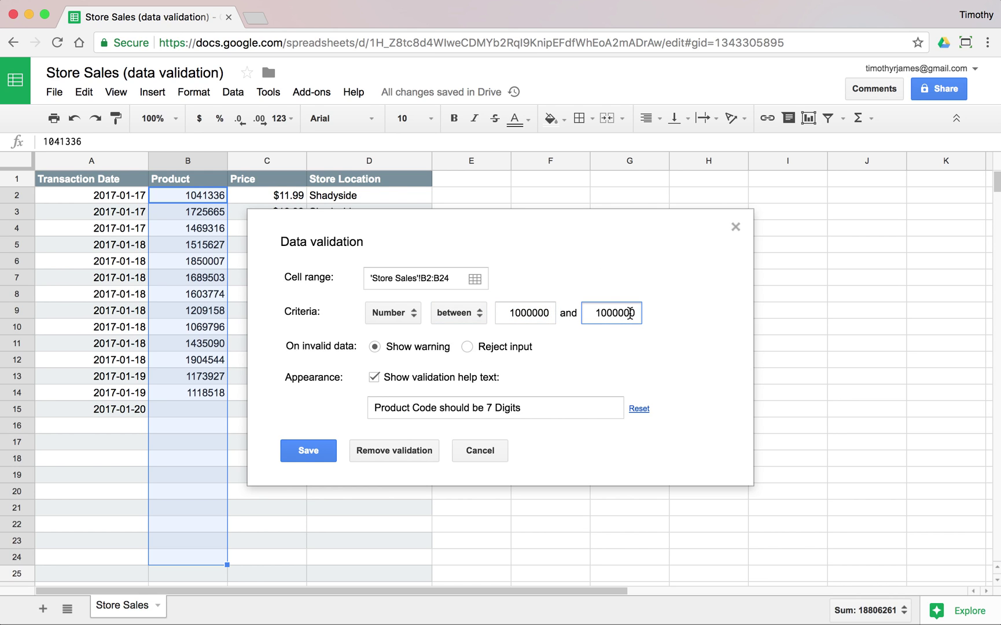
type("0")
left_click(306, 452)
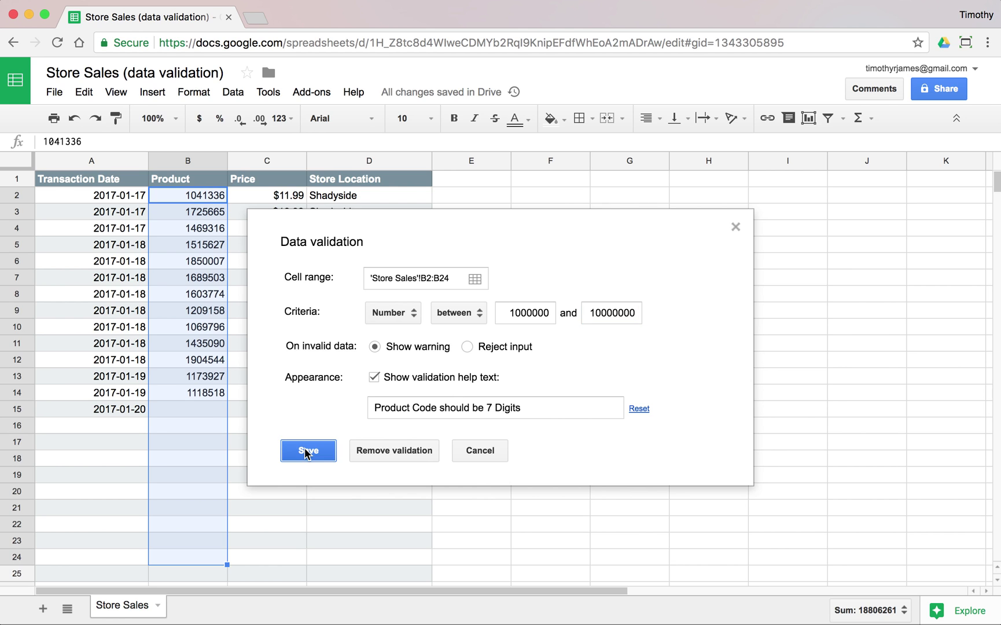
Test the Product rule in B15 with 10 and 10000000, reading the validation warnings
left_click(213, 408)
type("10")
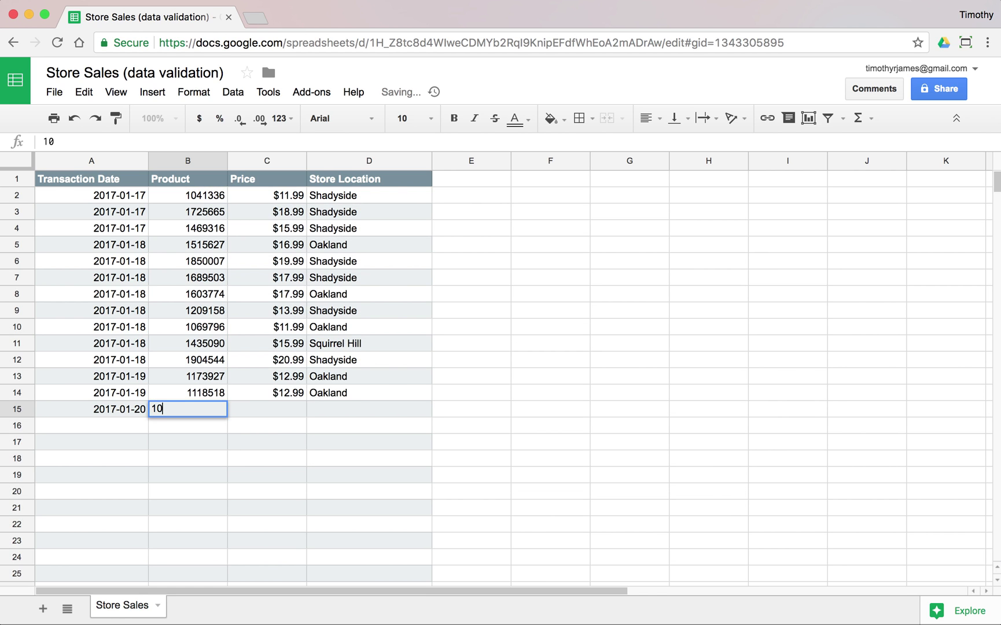
key("Return")
left_click(217, 412)
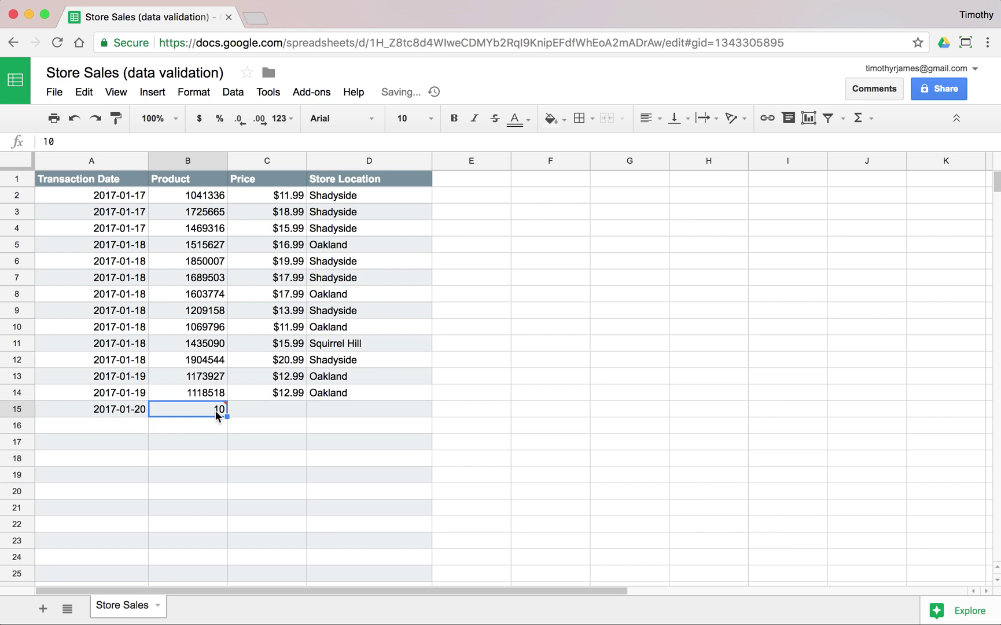
mouse_move(208, 405)
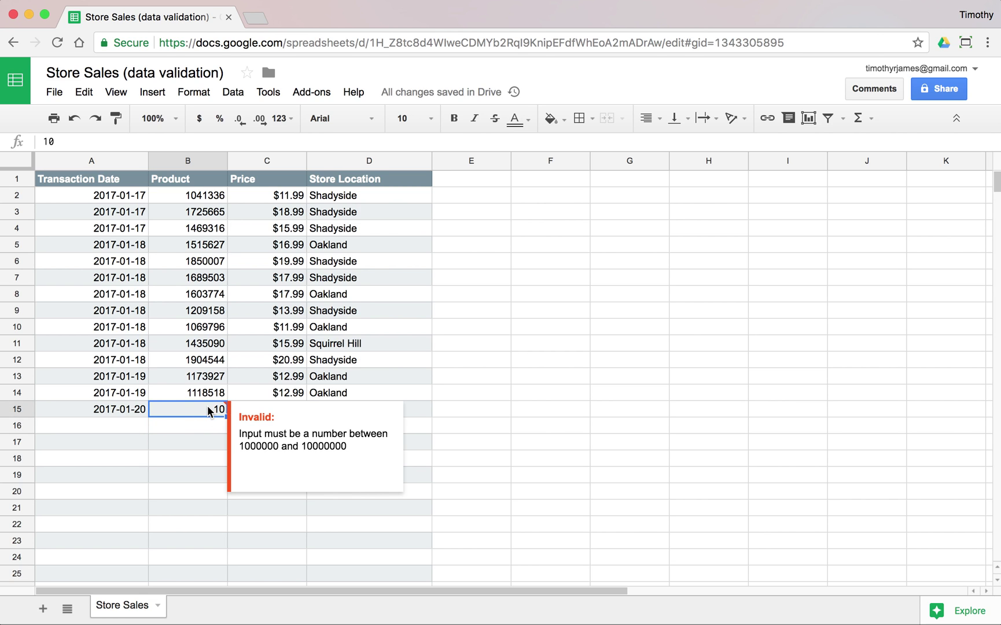
type("100000")
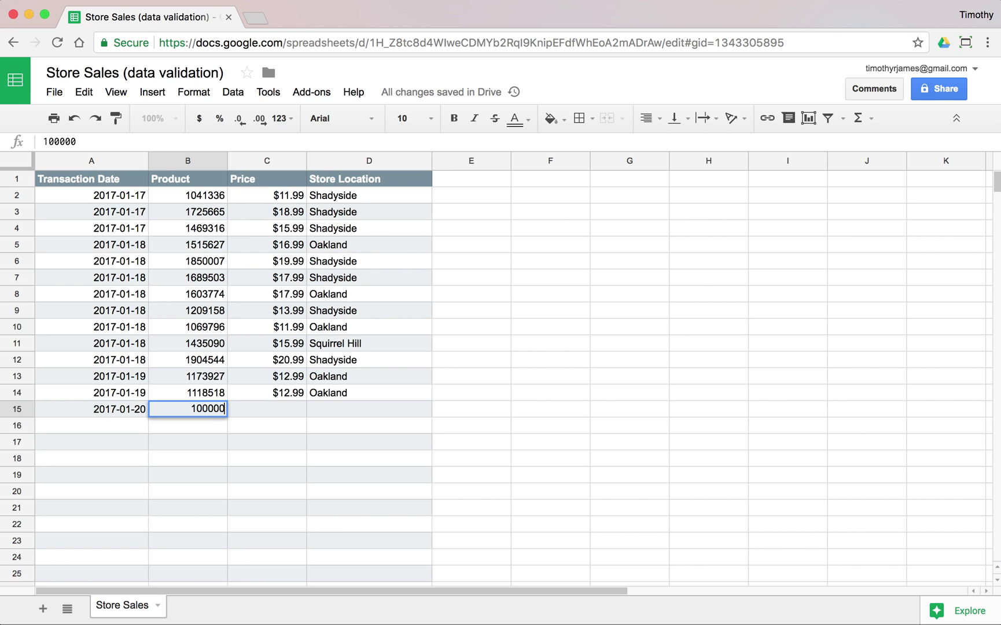
type("00")
key("Return")
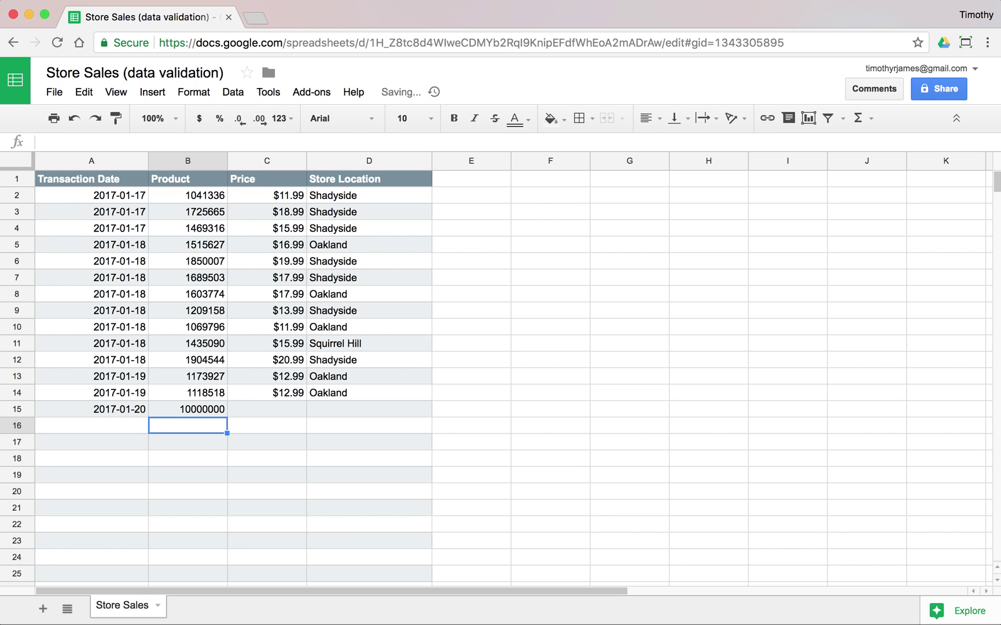
key("Up")
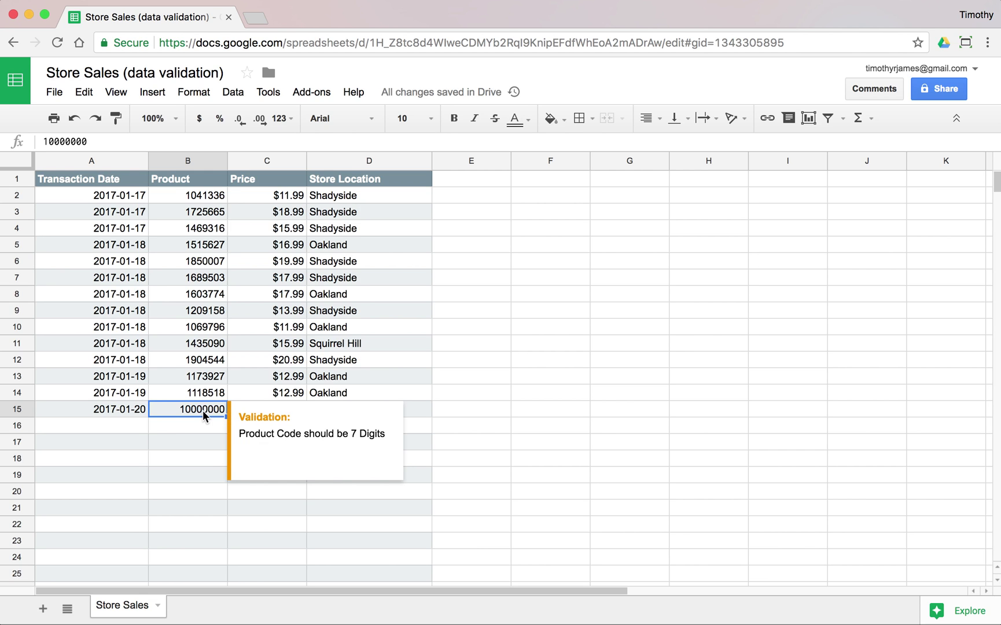
Try 9999999 in B15, then replace it with the valid code 1212121
type("9999999")
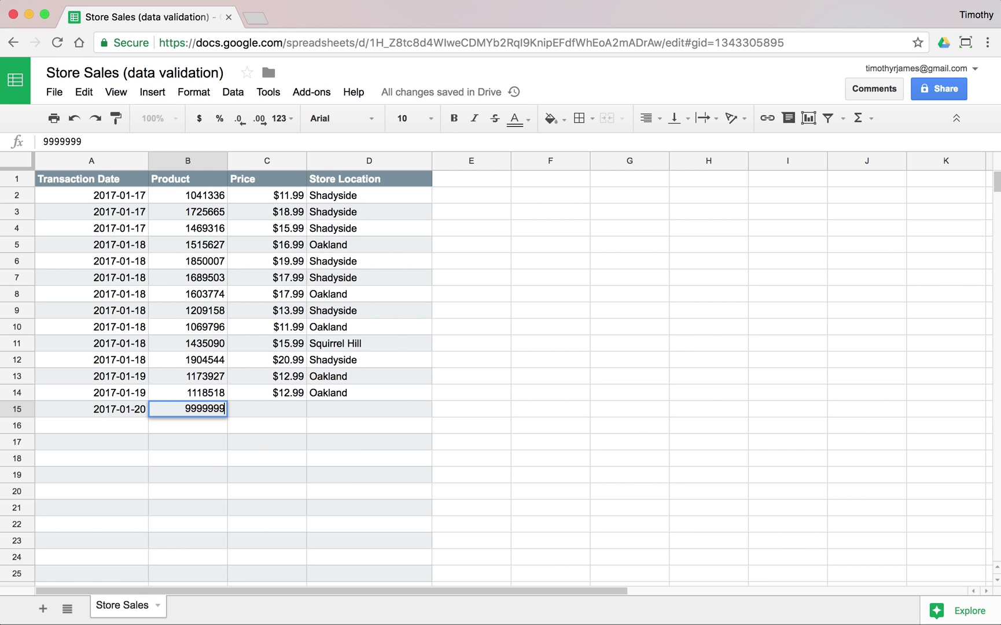
key("Return")
left_click(209, 415)
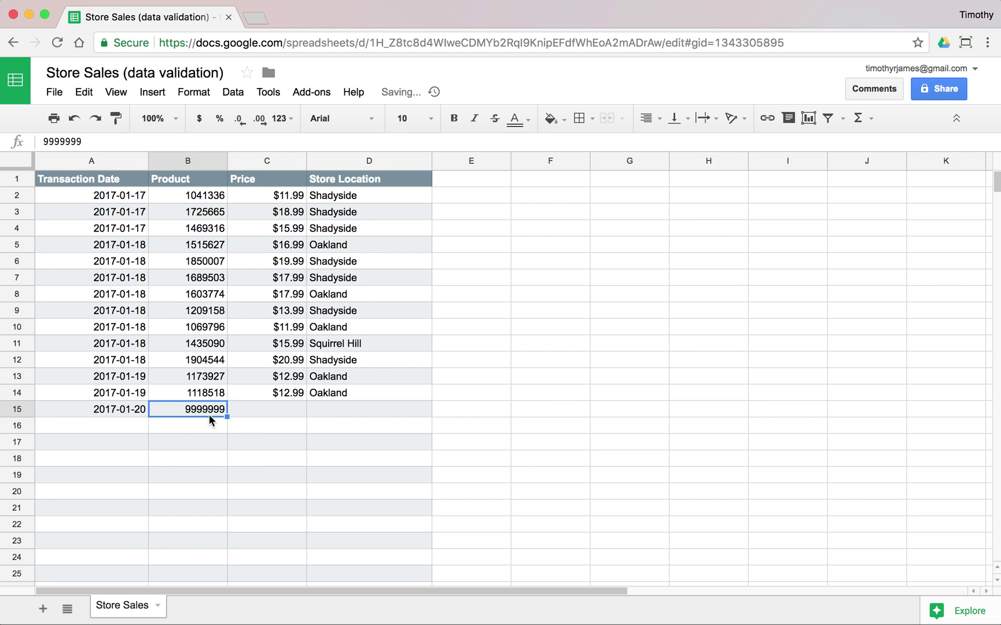
key("Delete")
type("1212121")
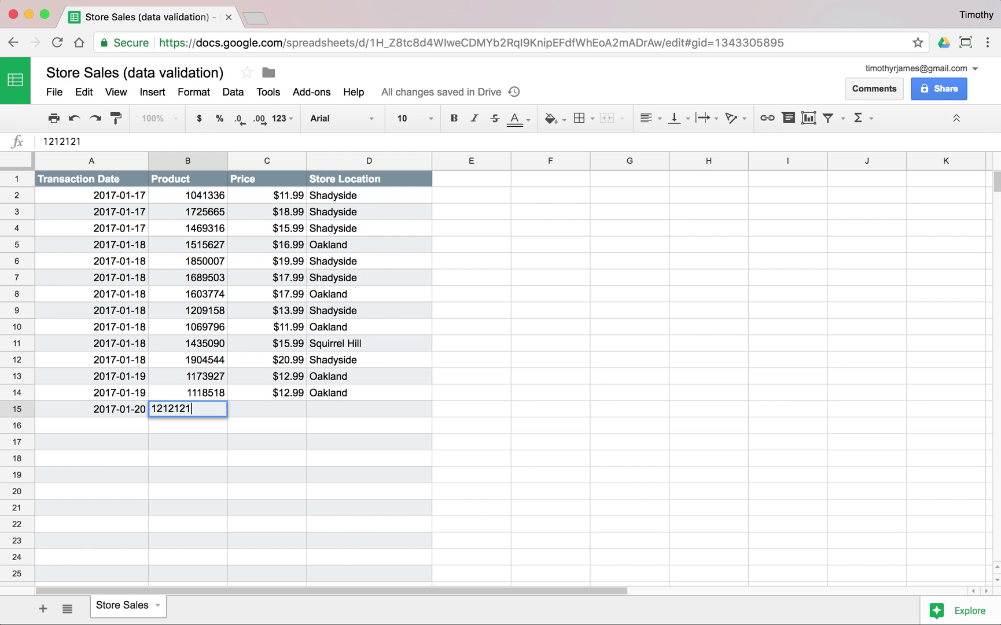
key("Return")
left_click(295, 397)
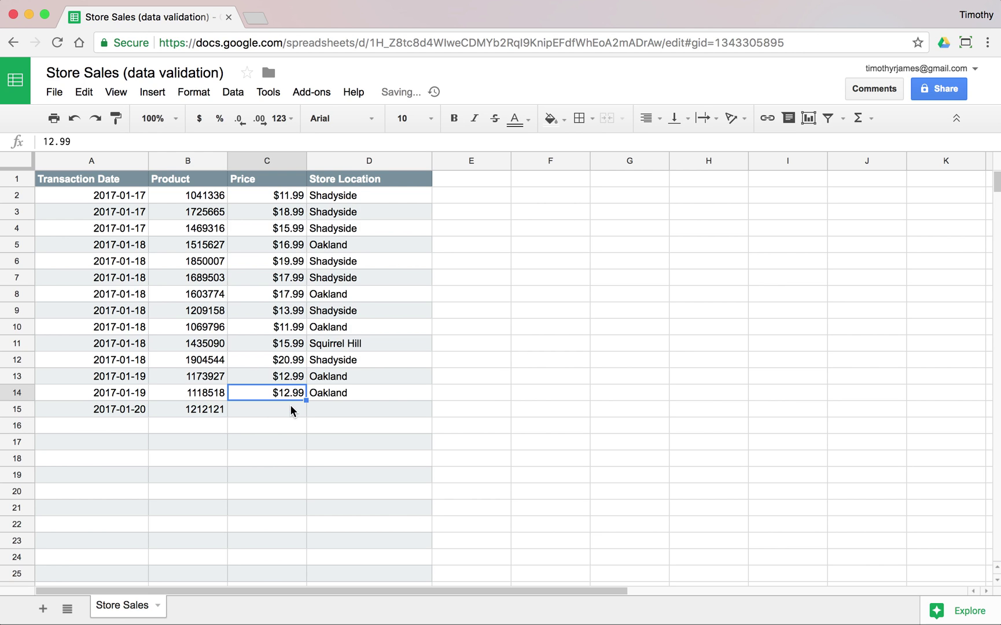
left_click(290, 405)
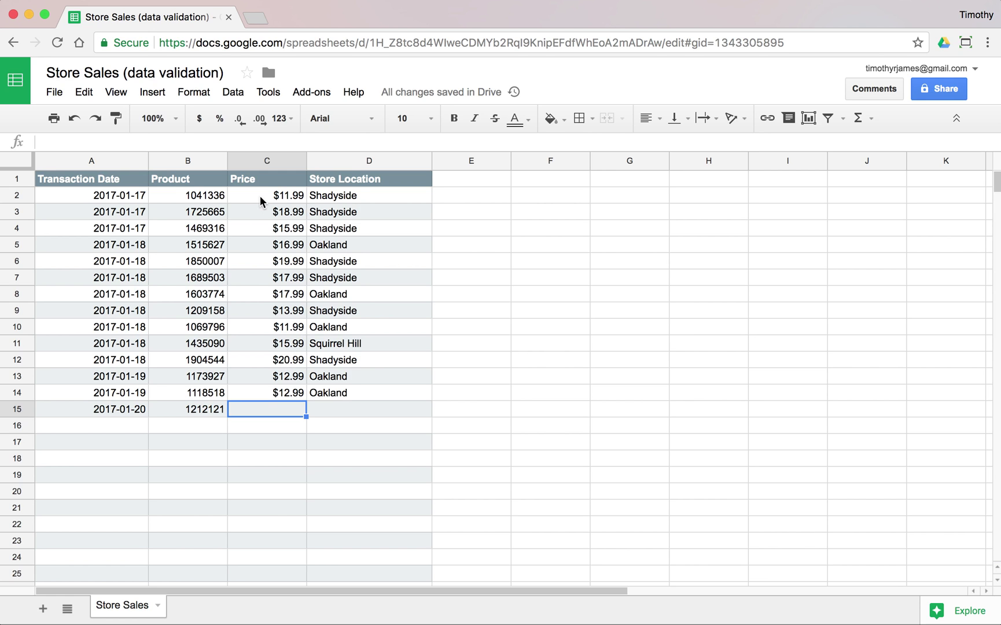
Restrict C2:C24 to numbers less than 1000, rejecting invalid input
left_click_drag(260, 196, 278, 558)
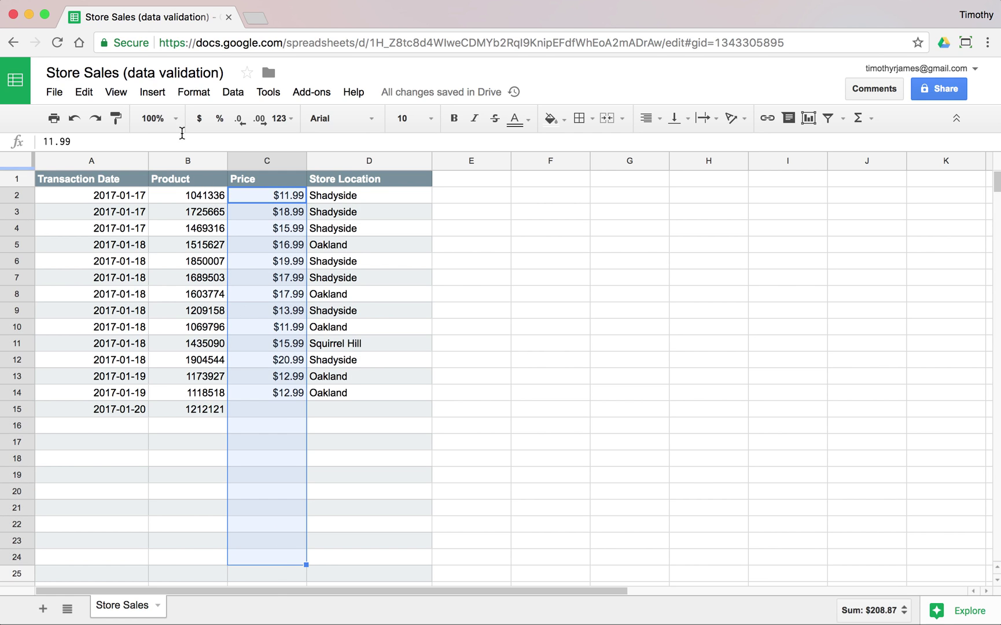
left_click(233, 92)
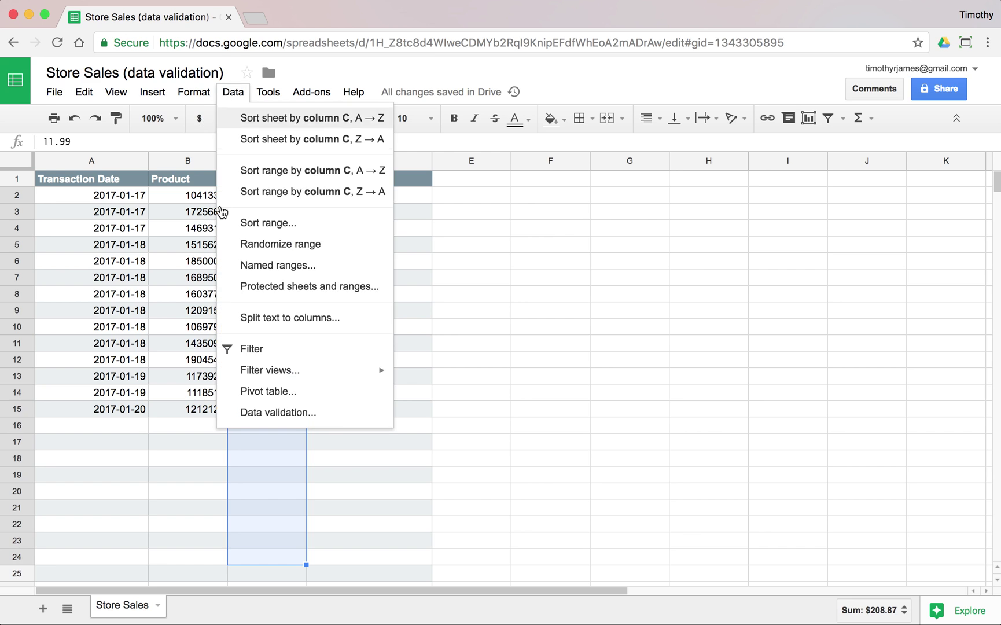
left_click(283, 413)
left_click(387, 314)
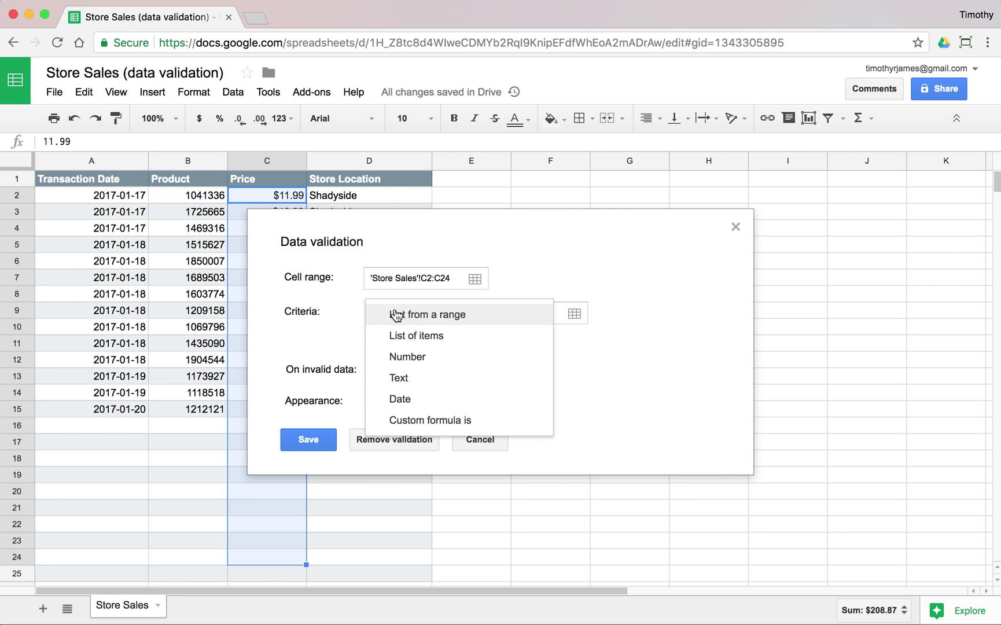
left_click(430, 357)
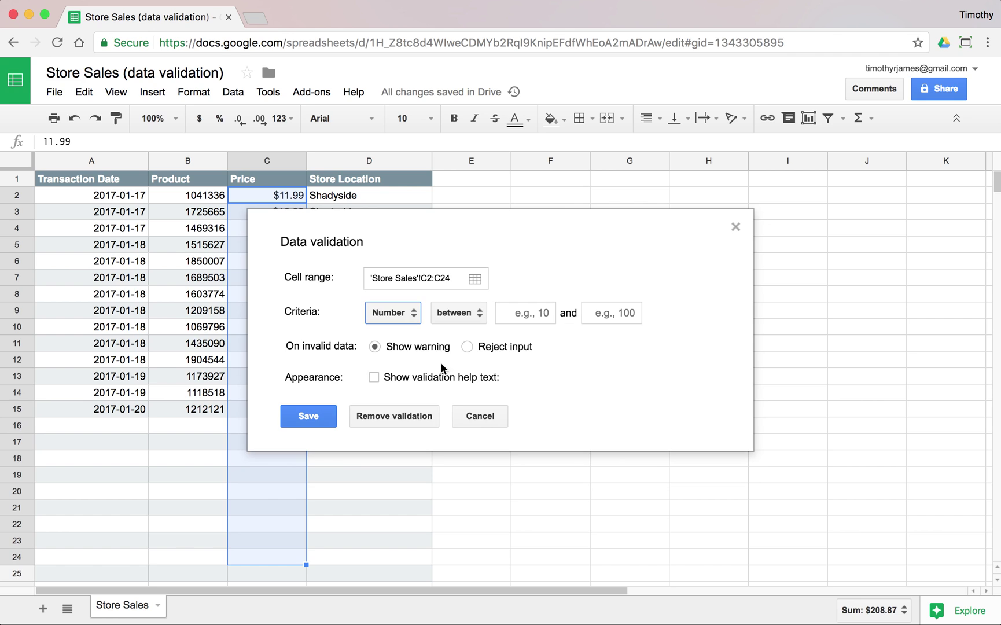
left_click(459, 314)
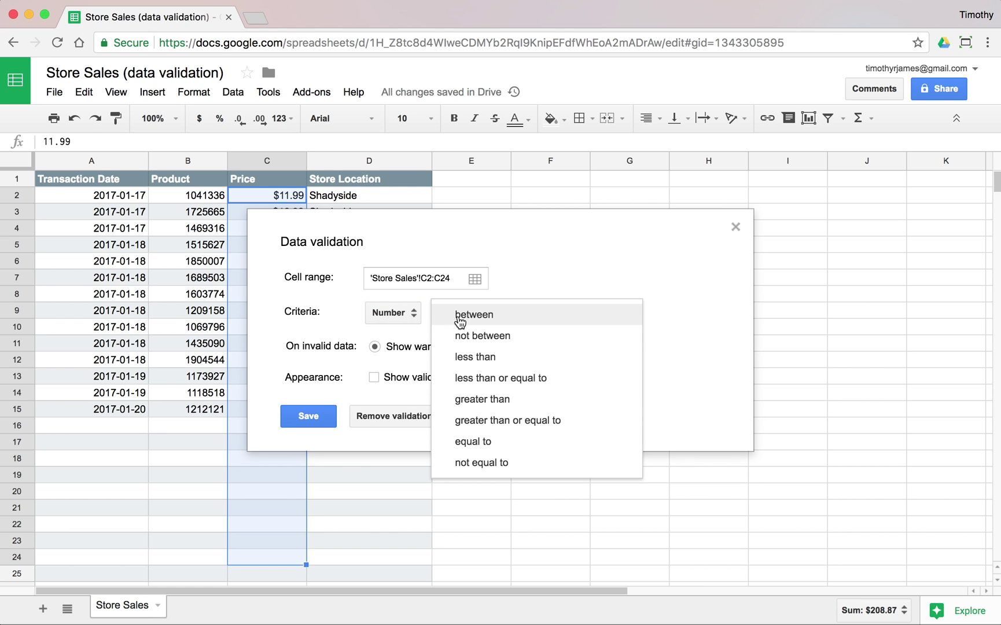
left_click(505, 356)
left_click(514, 313)
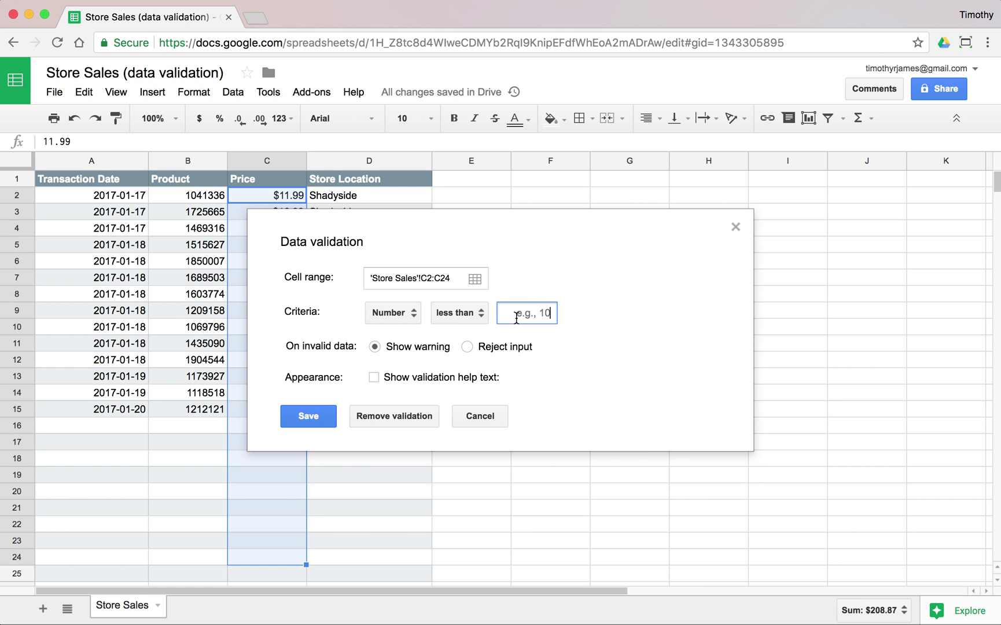
type("1000")
left_click(505, 346)
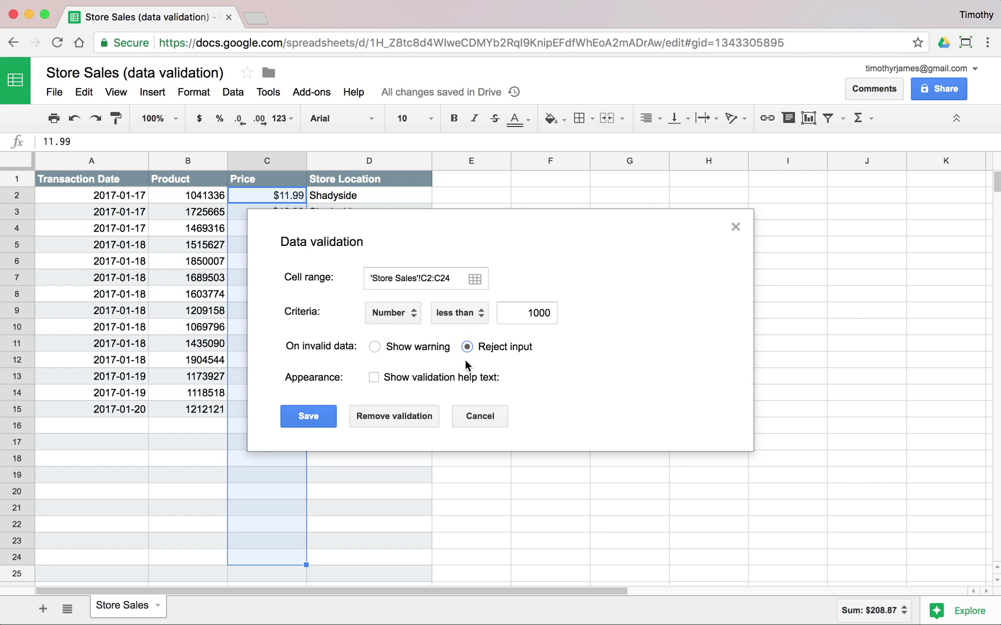
left_click(317, 416)
left_click(300, 408)
Enter 120000 in C15, dismiss the rejection, then set C15's price to $13.99
type("120000")
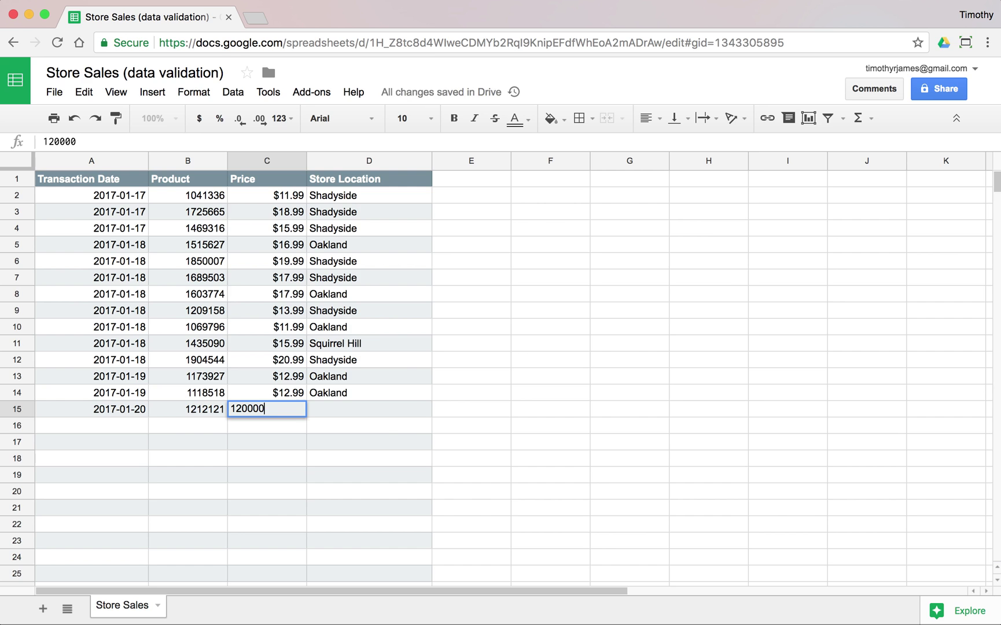
key("Return")
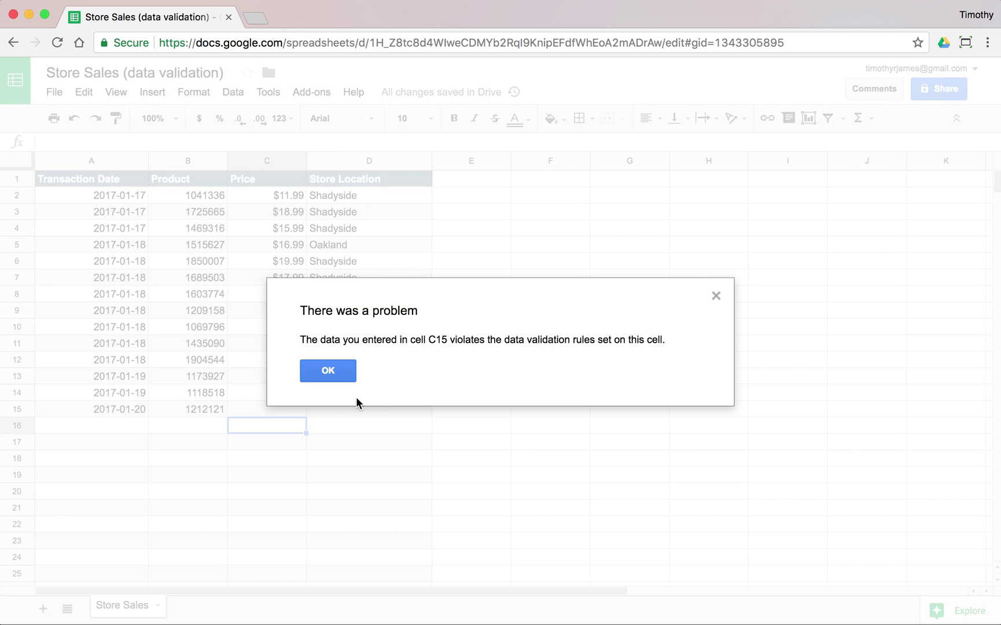
left_click(339, 369)
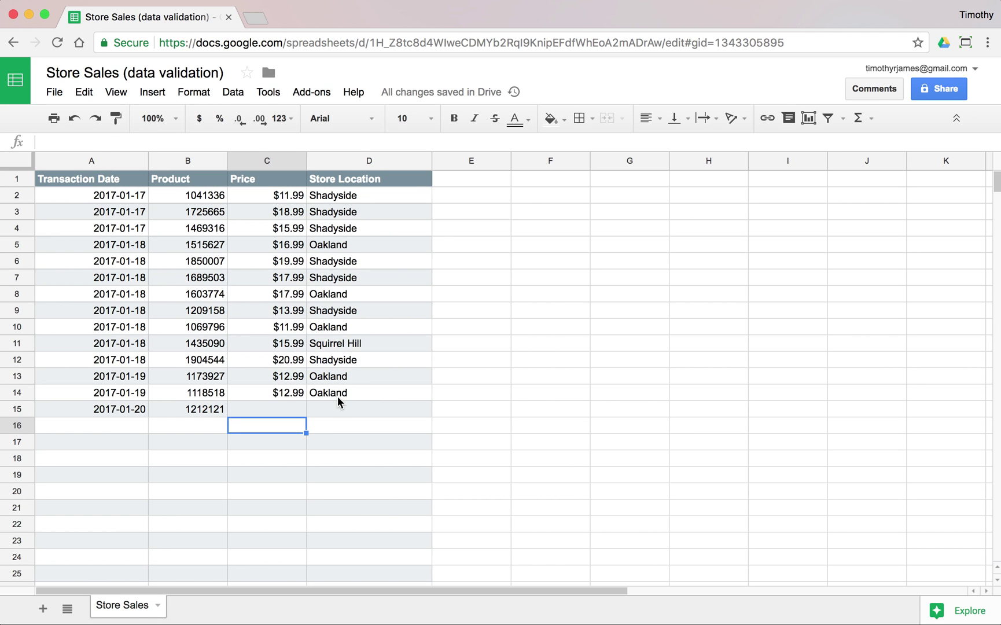
left_click(336, 404)
left_click(280, 399)
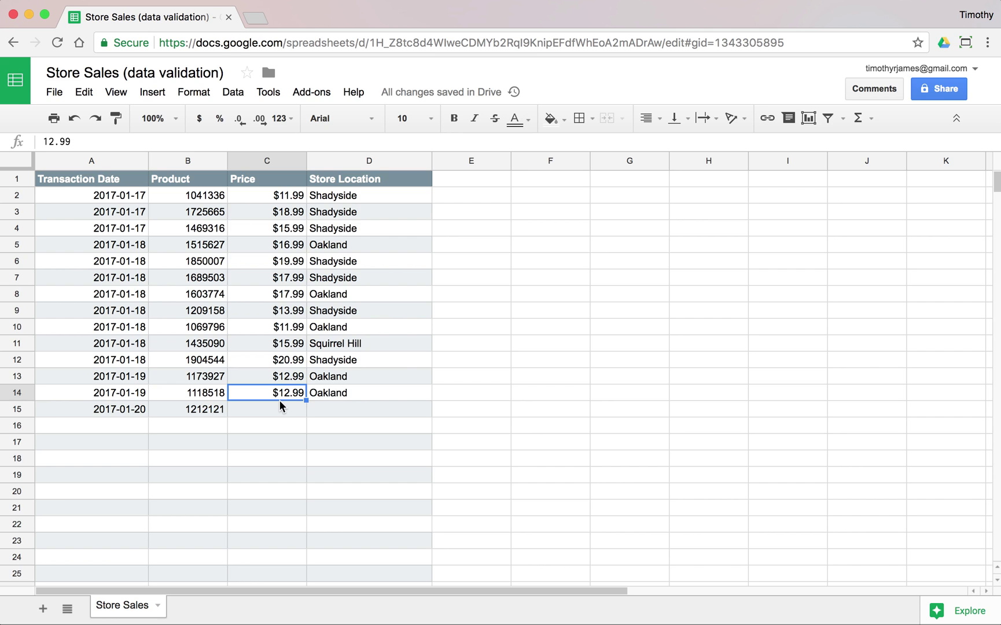
left_click(280, 402)
type("12")
type(".")
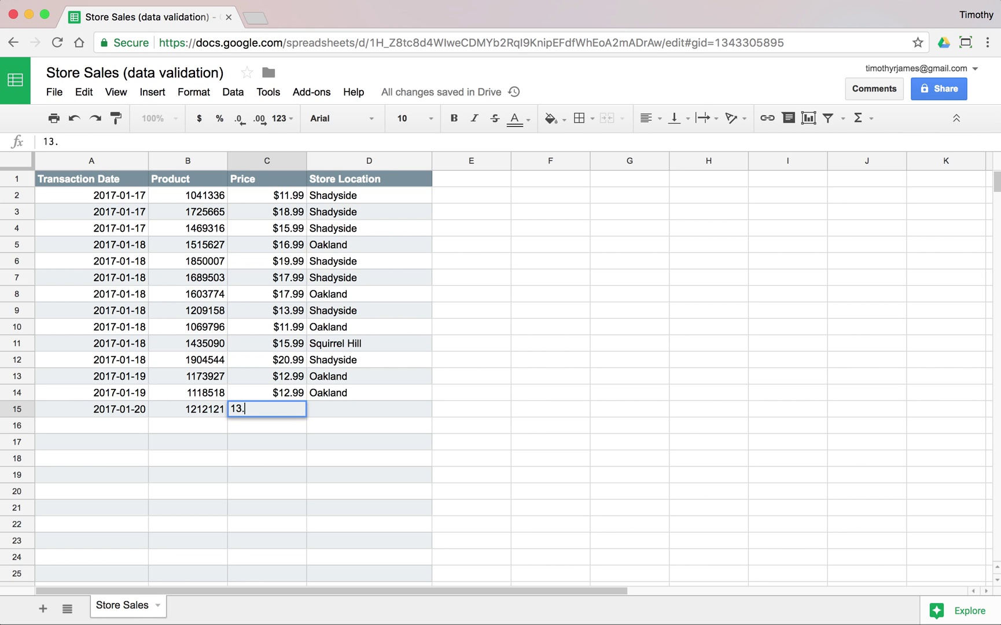
type("99")
key("Return")
left_click(357, 407)
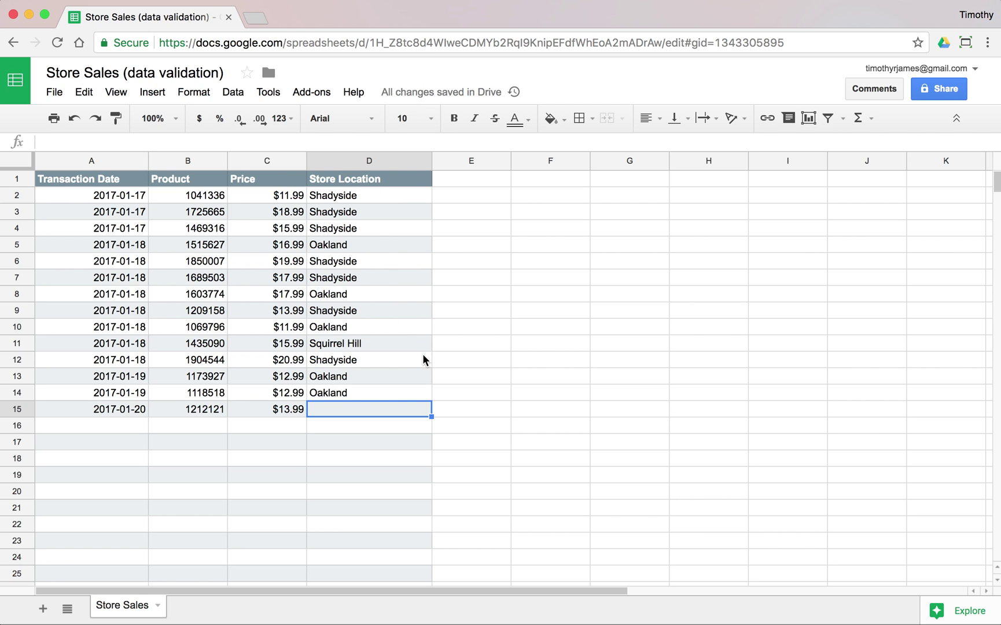
left_click(367, 227)
left_click(354, 248)
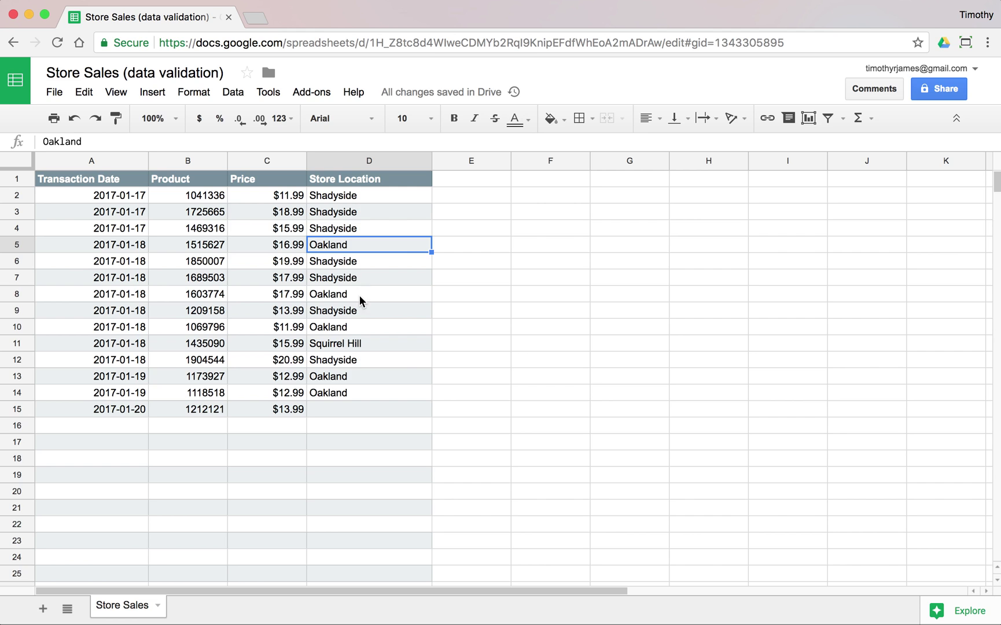
left_click(356, 346)
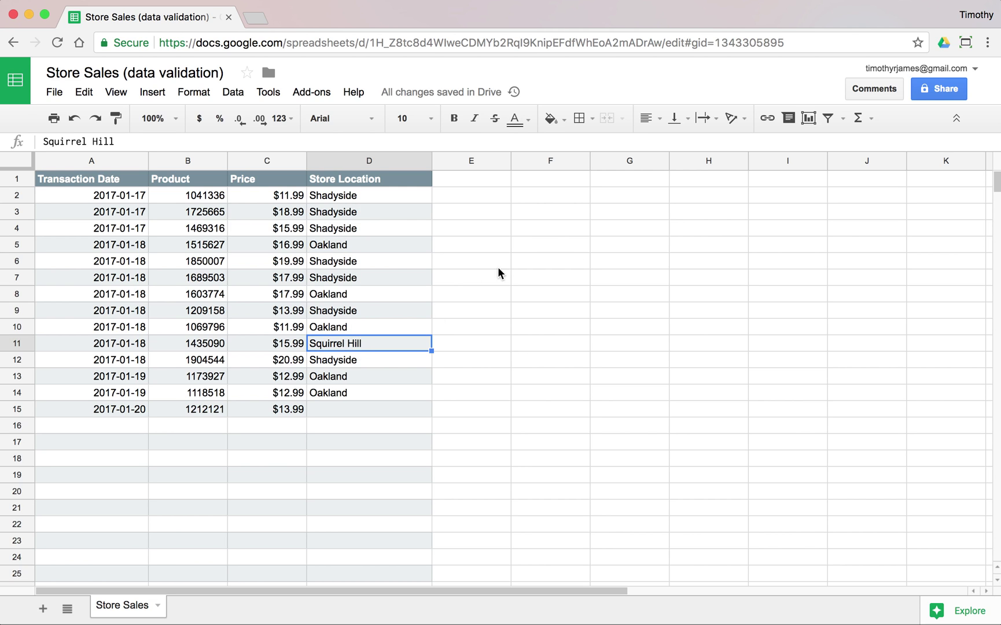
left_click(601, 212)
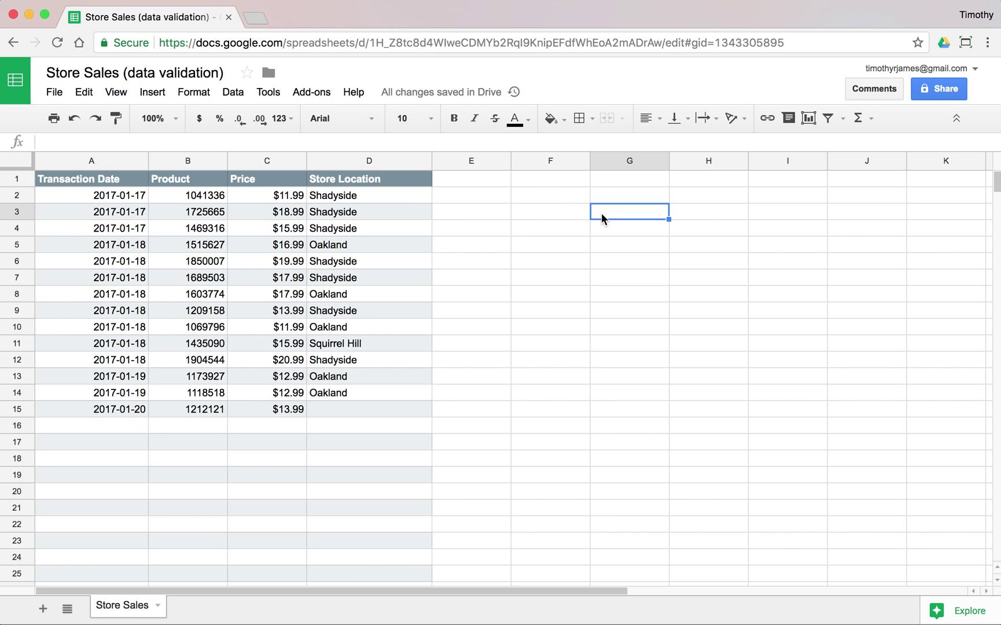
type("=UNQI")
key("BackSpace")
key("BackSpace")
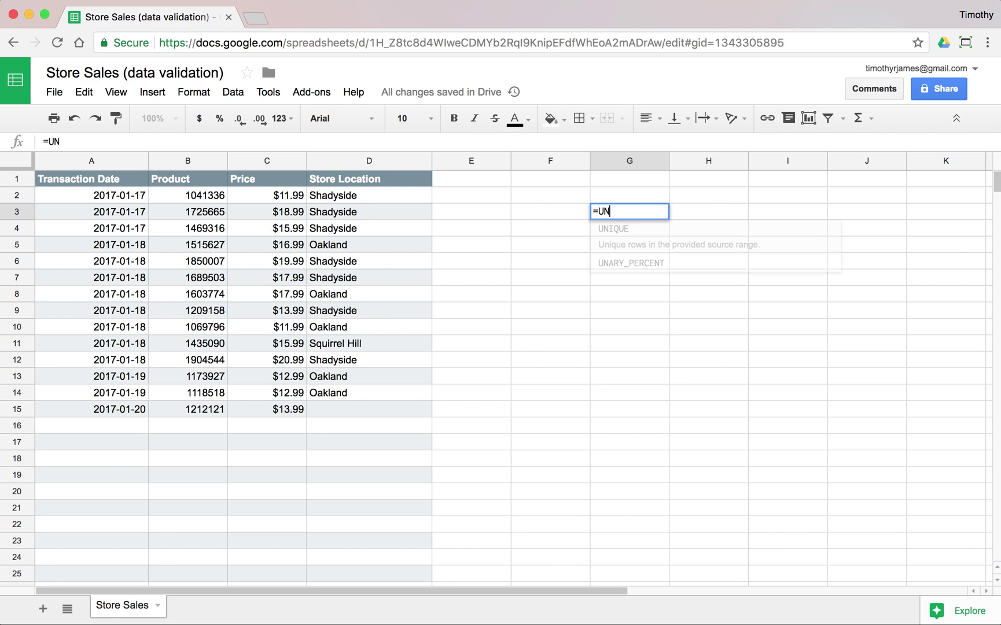
type("IQUE(")
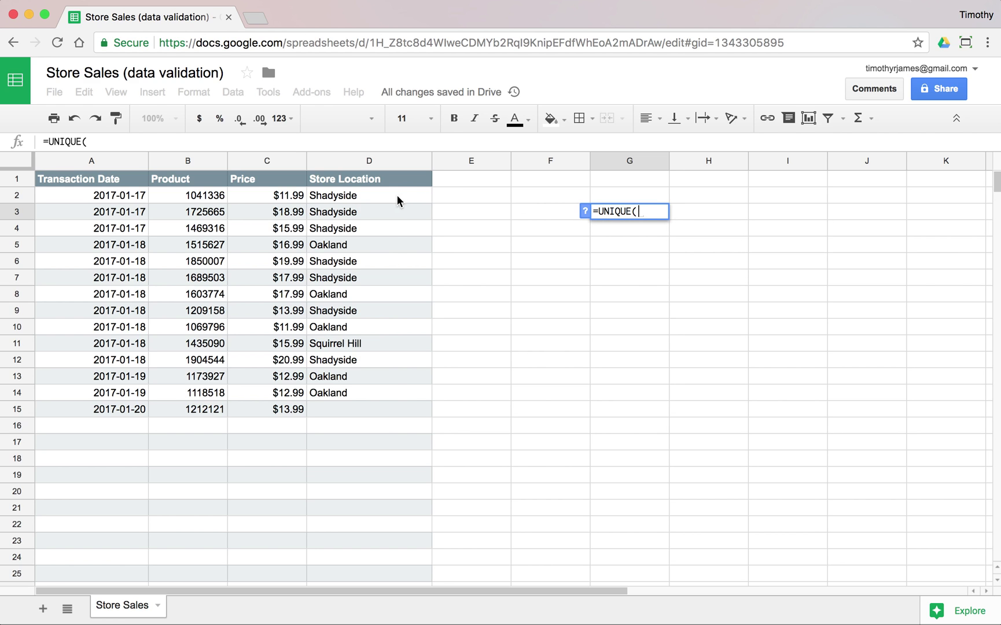
left_click_drag(397, 197, 394, 393)
type(")")
key("Return")
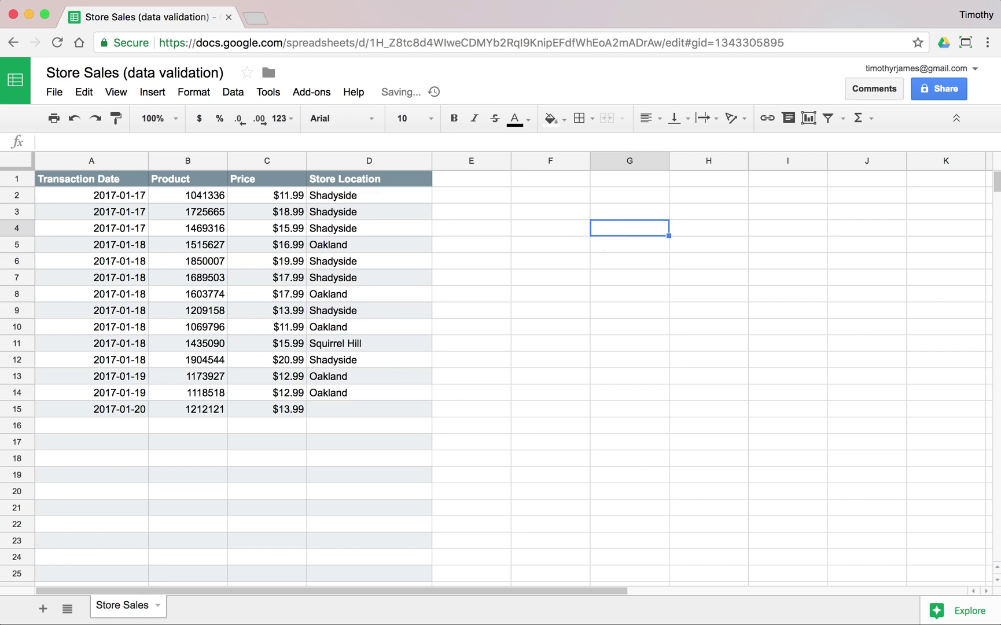
left_click_drag(625, 212, 635, 246)
left_click(643, 212)
key("Delete")
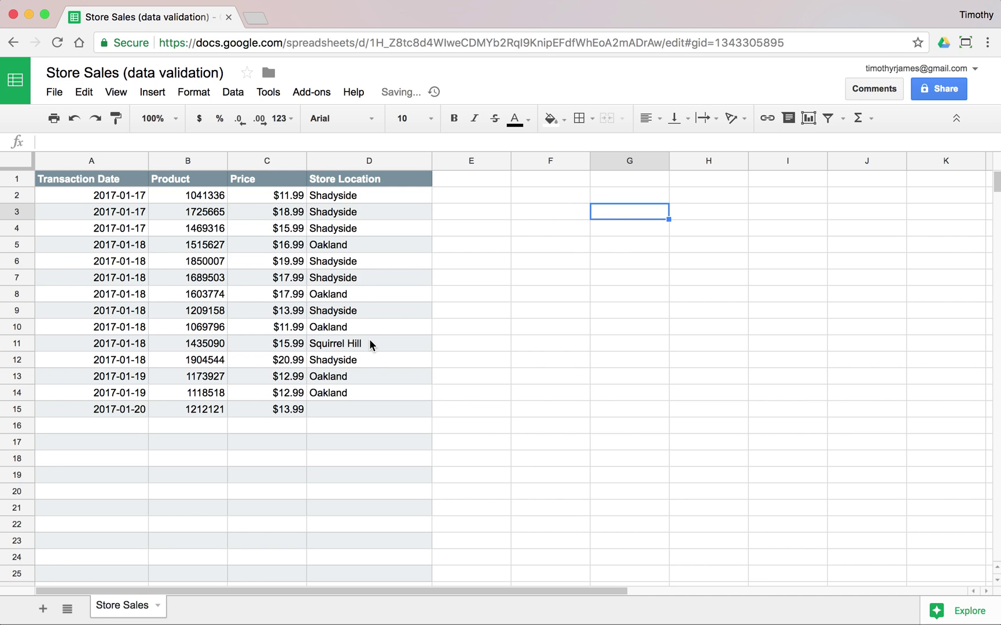
Set D2:D24 validation to a list of items: Shadyside, Oakland, Squirrel Hill
left_click(346, 412)
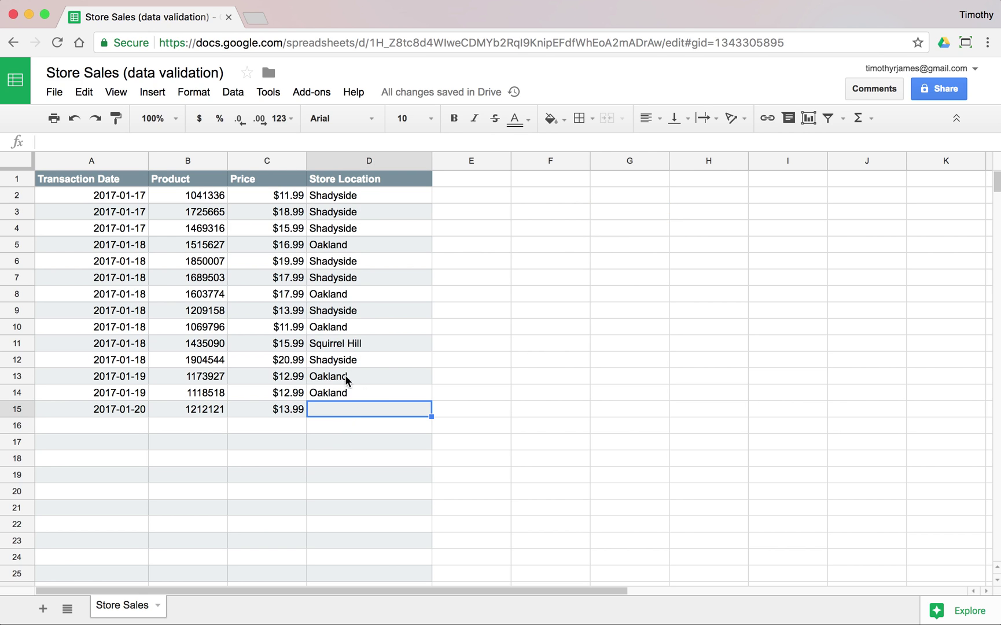
left_click_drag(353, 197, 386, 566)
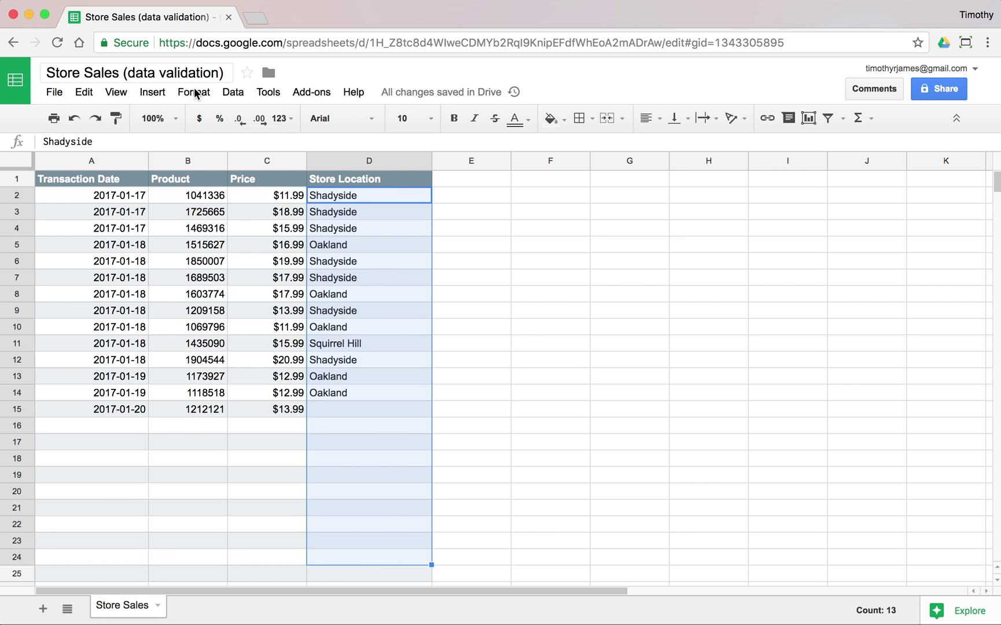
left_click(231, 94)
left_click(322, 413)
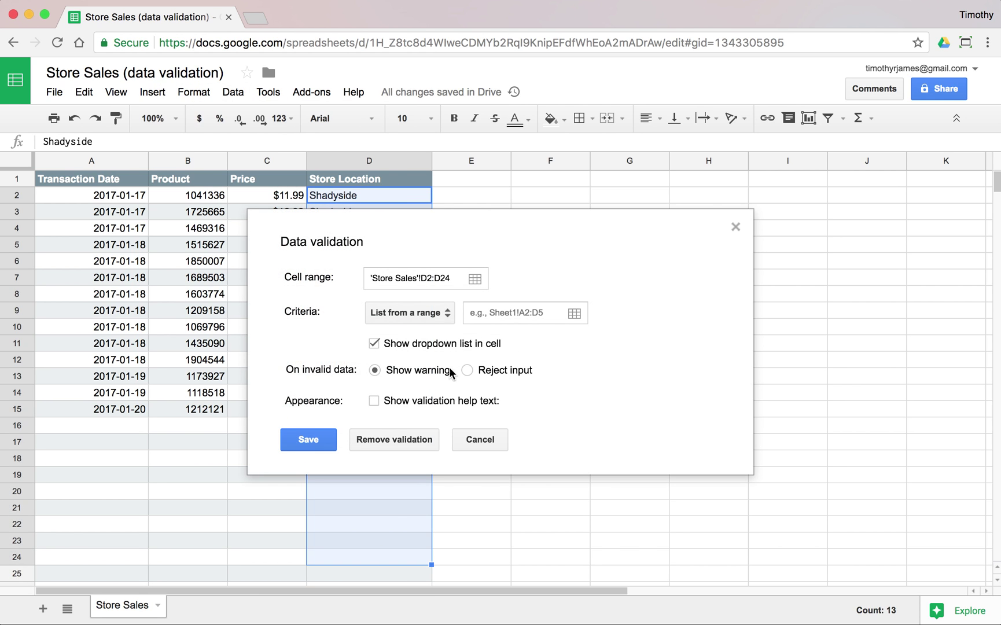
left_click_drag(491, 227, 664, 227)
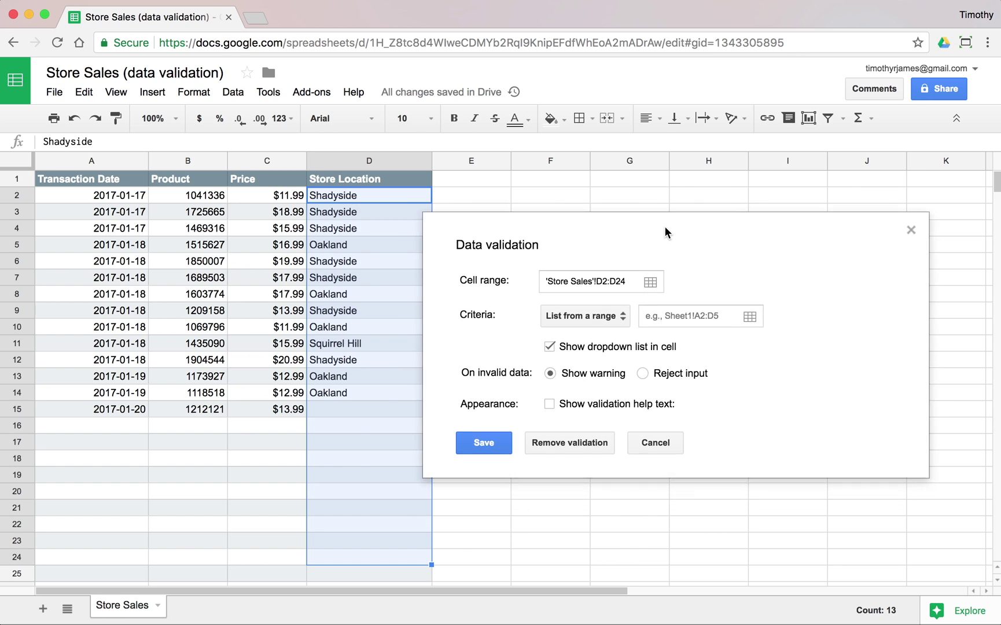
left_click(598, 314)
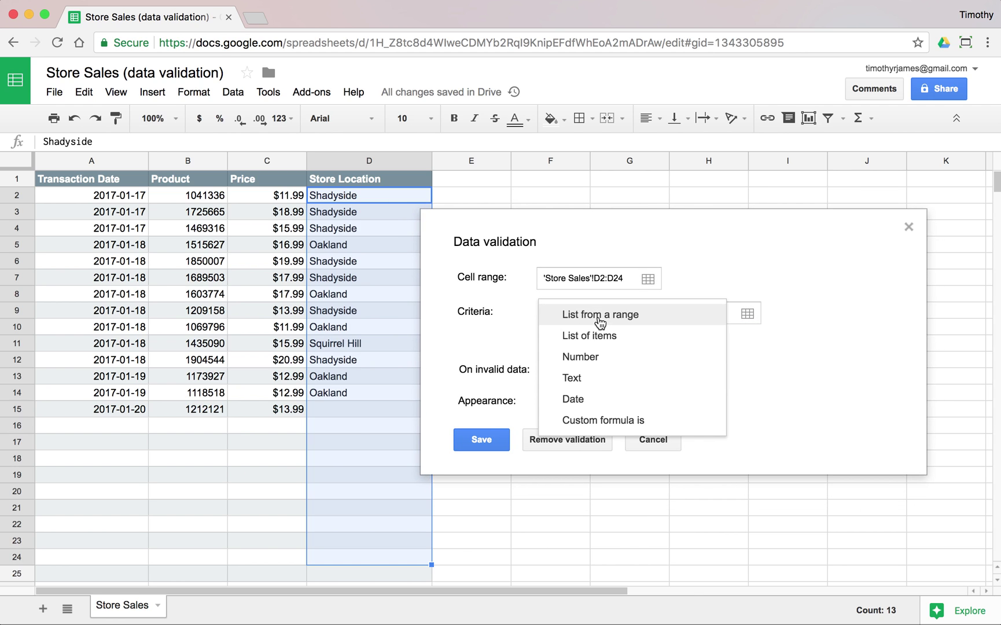
left_click(605, 338)
left_click(660, 307)
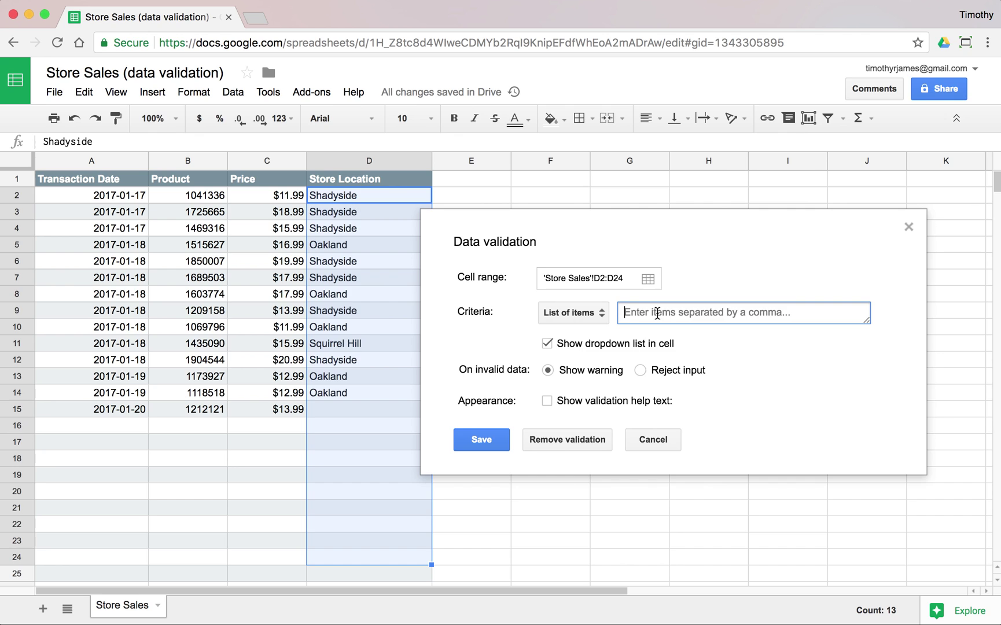
type("Shadyside")
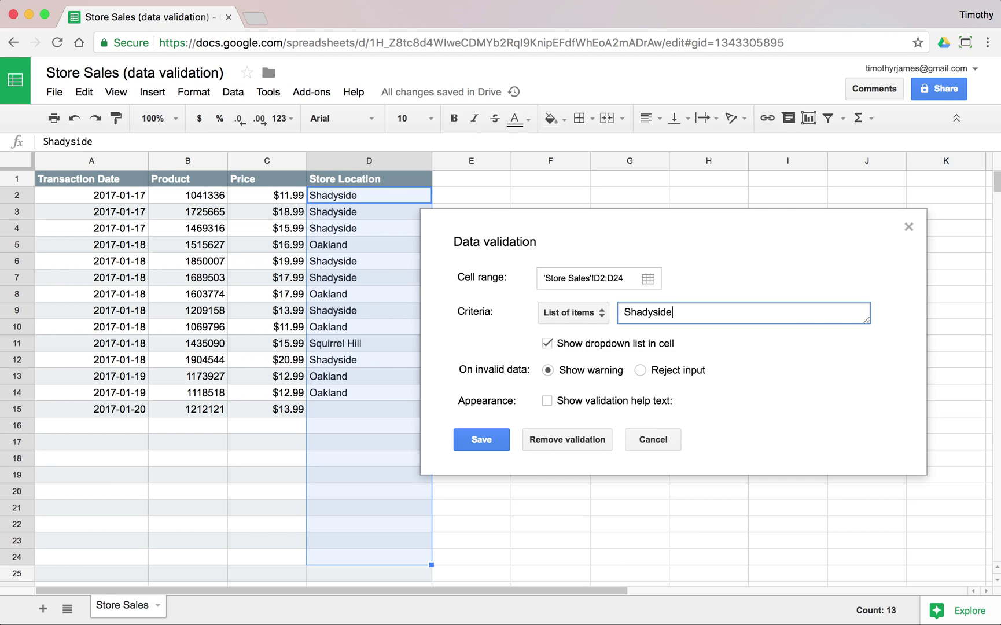
type(",Oakland,Squirrel")
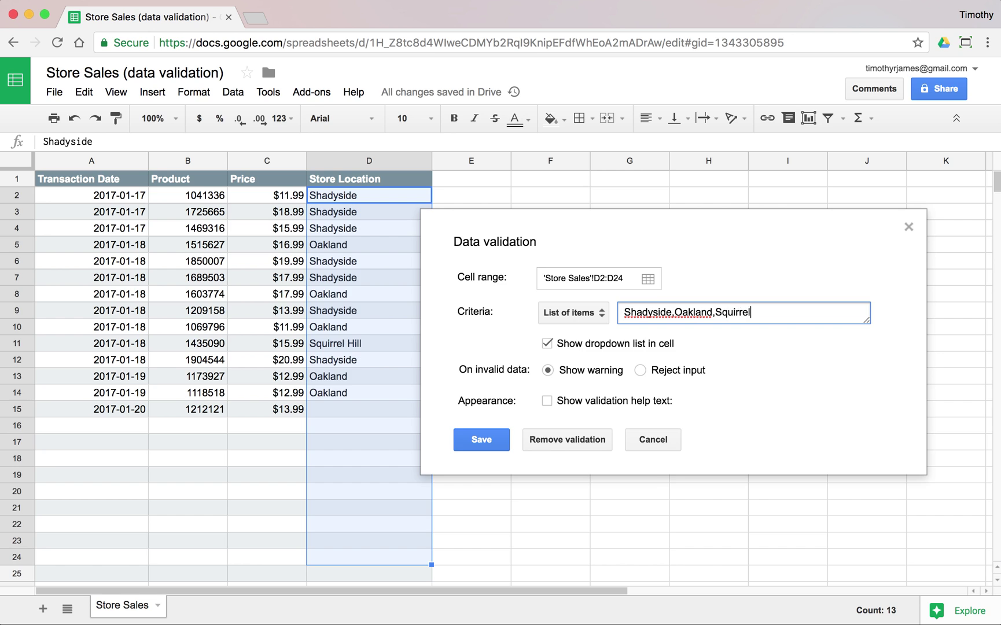
type(" Hill")
Save the store dropdown rule and choose Shadyside from D15's dropdown
left_click(480, 440)
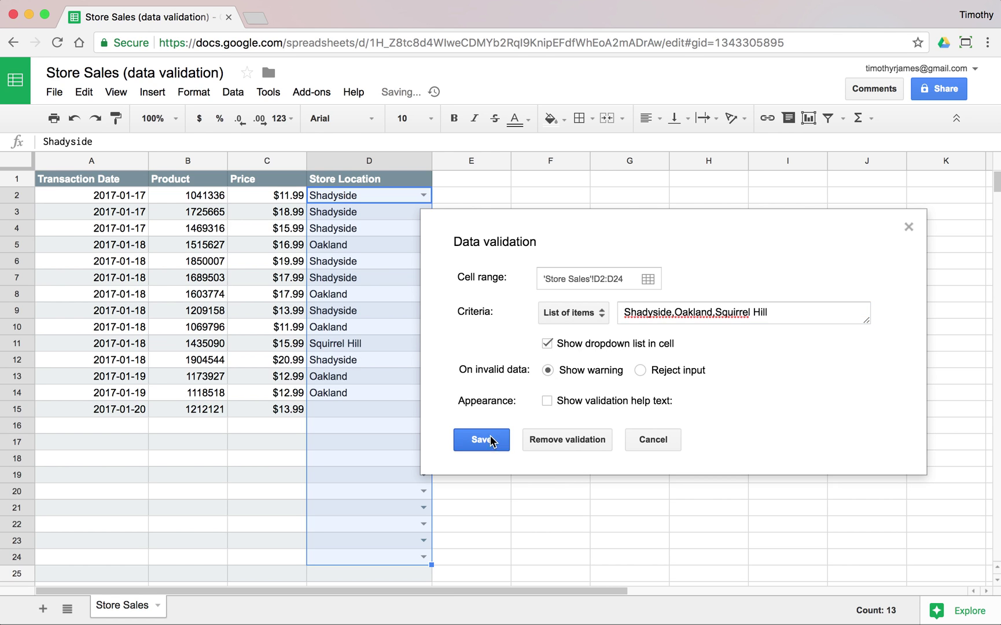
left_click(337, 321)
left_click(424, 409)
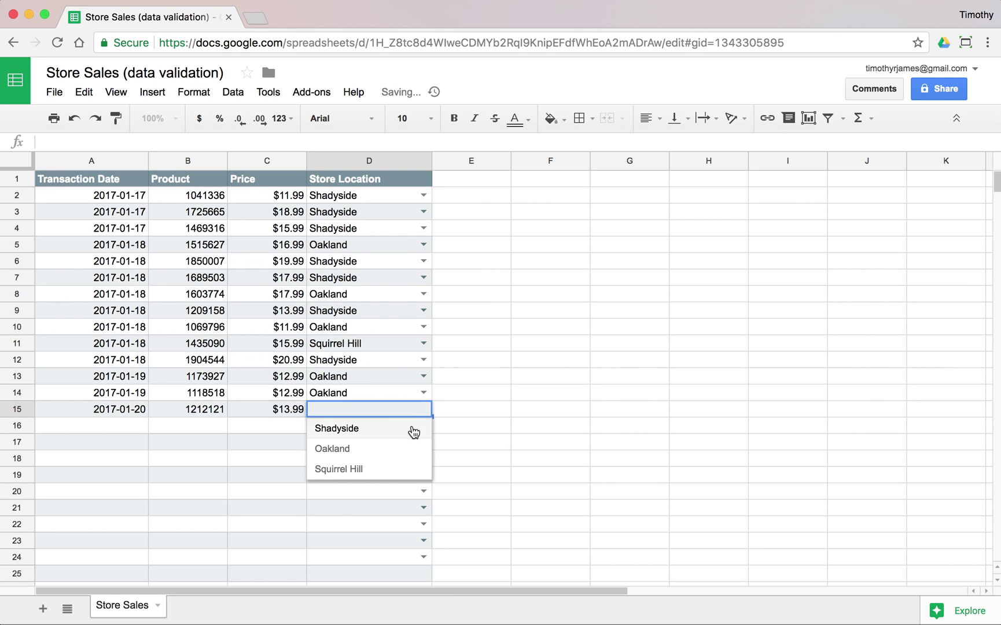
left_click(379, 428)
left_click(424, 425)
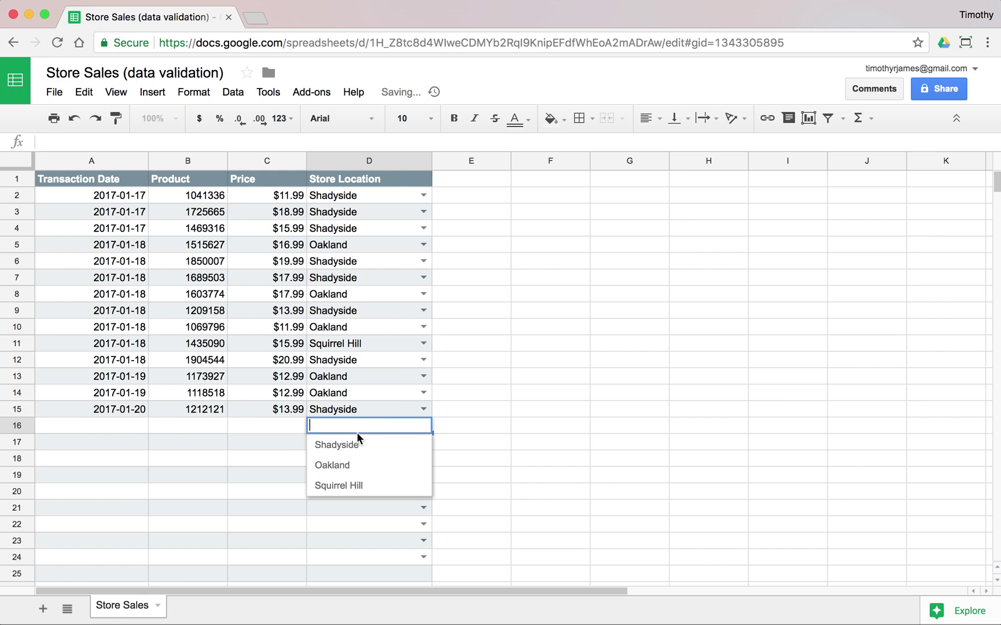
key("Escape")
key("Up")
key("Up")
key("Up")
left_click(367, 409)
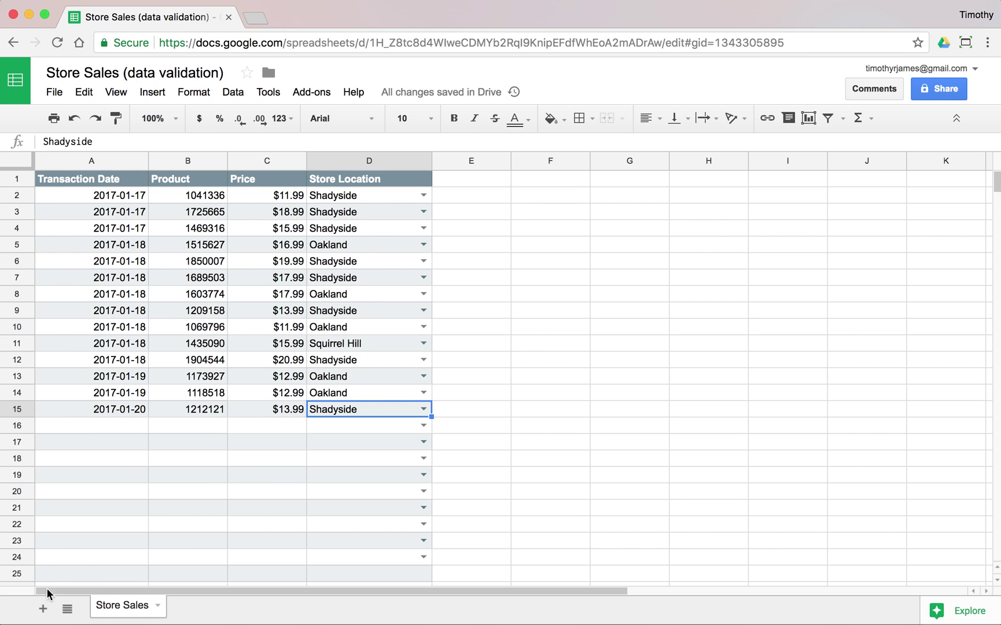
Add a new sheet named Store Locations
left_click(43, 609)
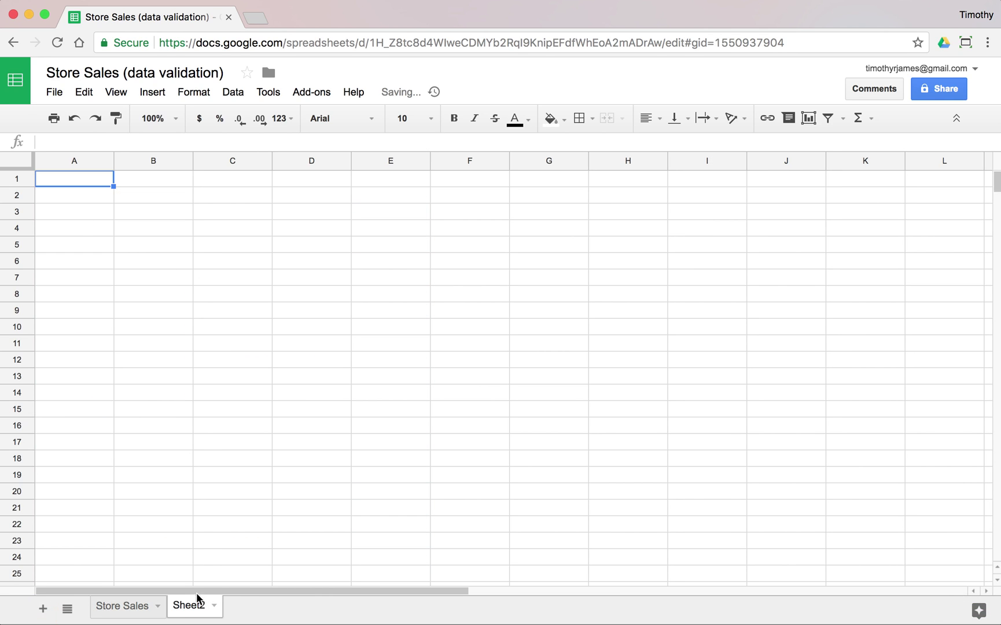
double_click(196, 605)
type("Sto0re")
key("BackSpace")
key("BackSpace")
key("BackSpace")
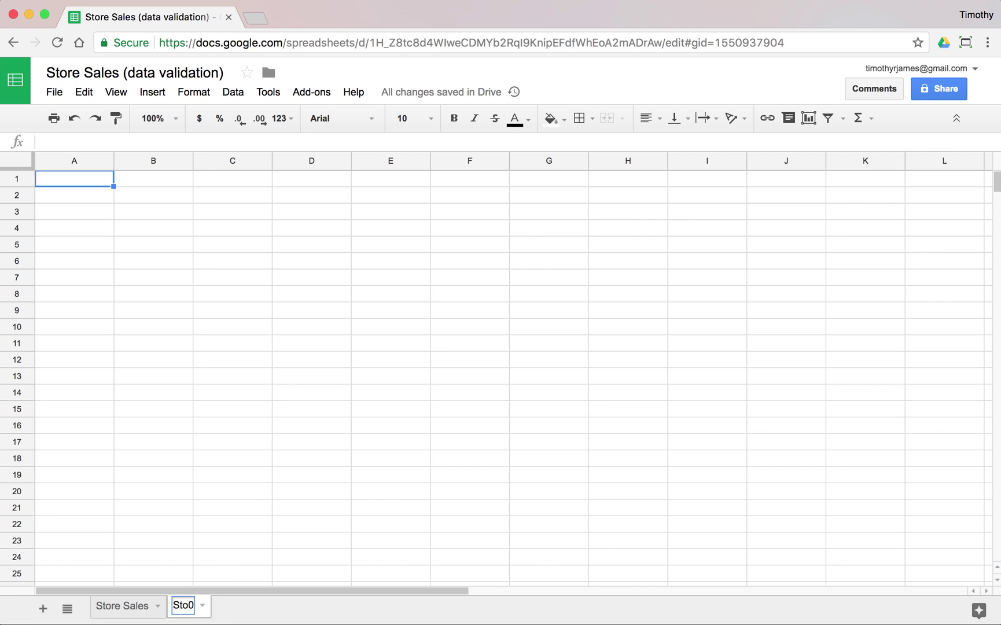
type("re Locations")
key("Return")
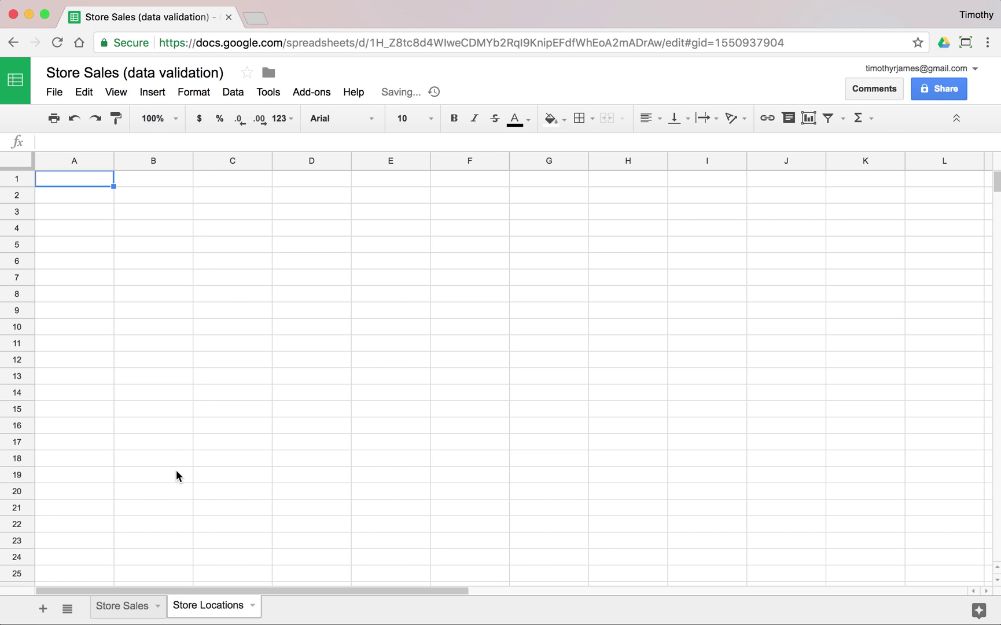
Enter Oakland, Squirrel Hill and Shadyside in A1:A3
type("Oakland")
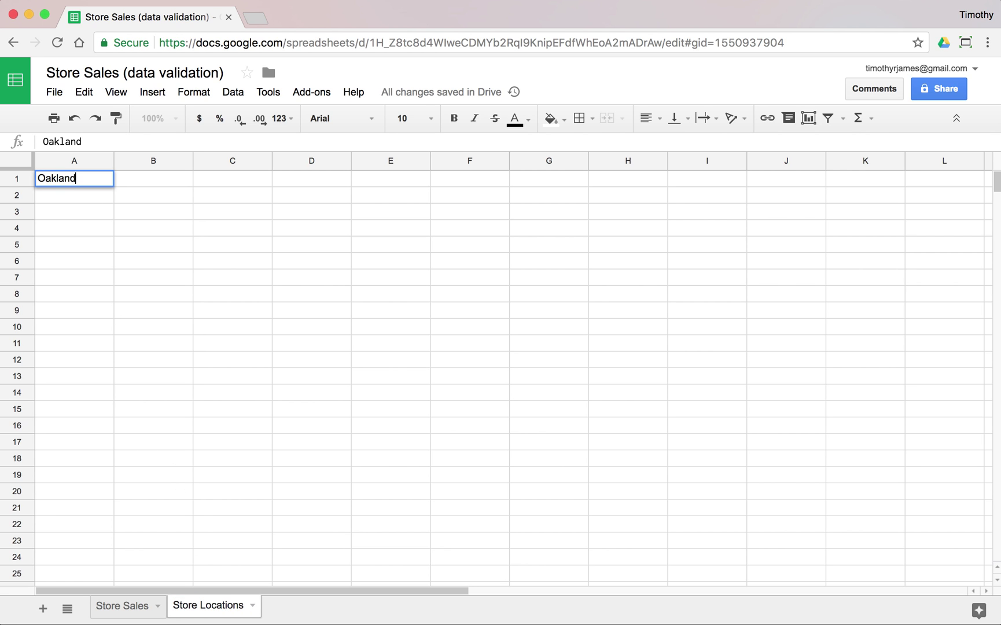
key("Return")
type("Squirrel Hill")
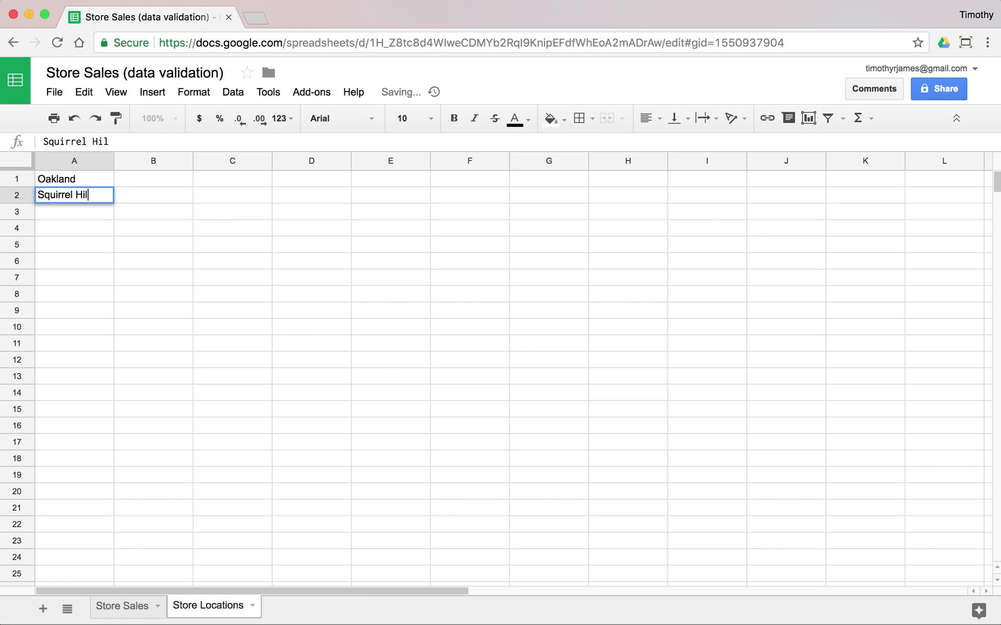
key("Return")
type("Shadyside")
key("Return")
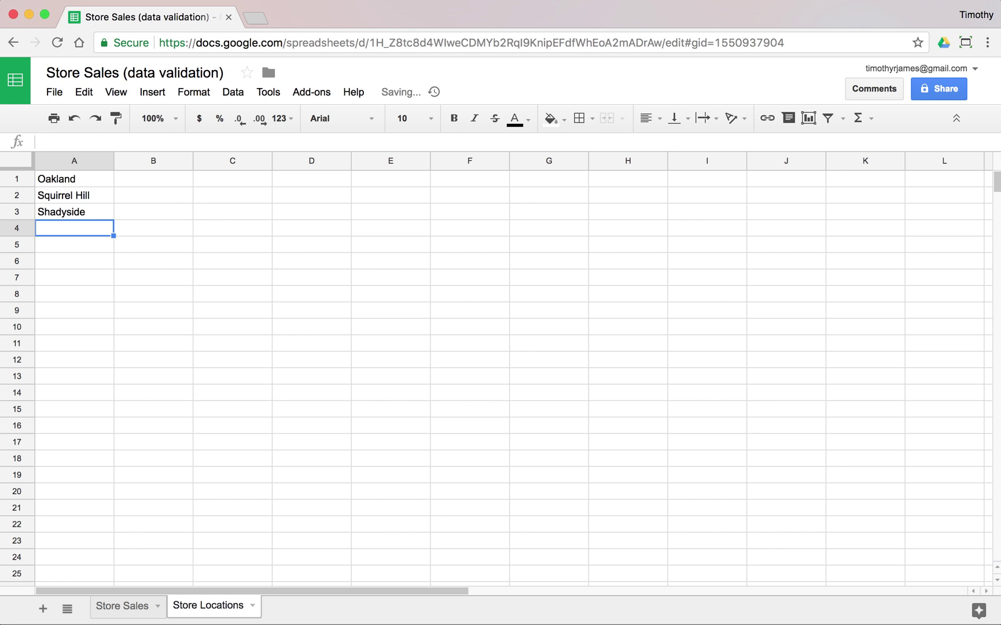
On the Store Sales sheet, change the D2:D24 validation criteria to a list from a range
left_click(118, 606)
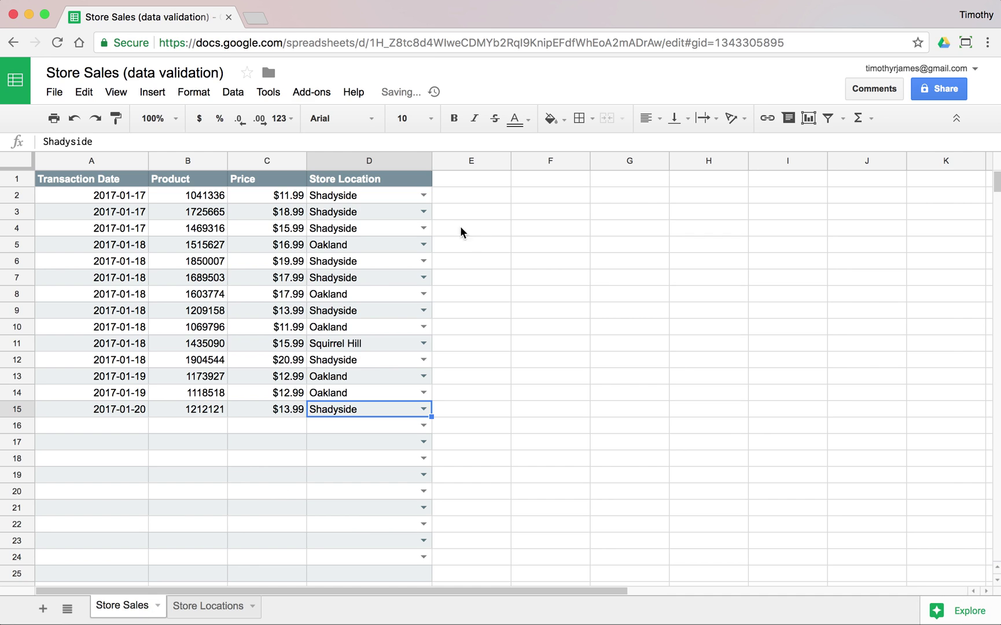
left_click_drag(358, 197, 391, 555)
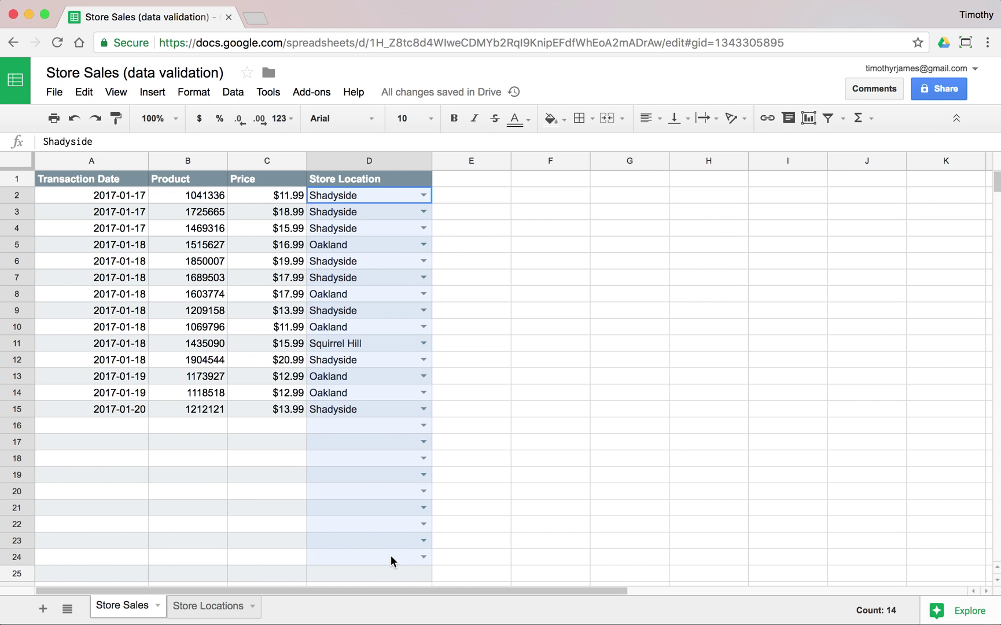
left_click(234, 92)
left_click(313, 411)
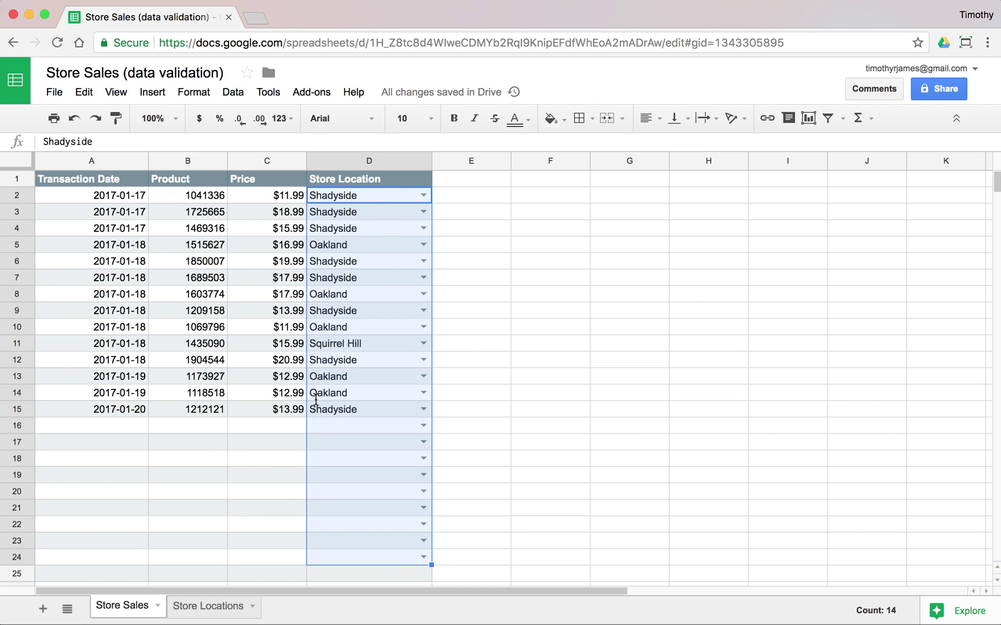
left_click(410, 320)
left_click(446, 293)
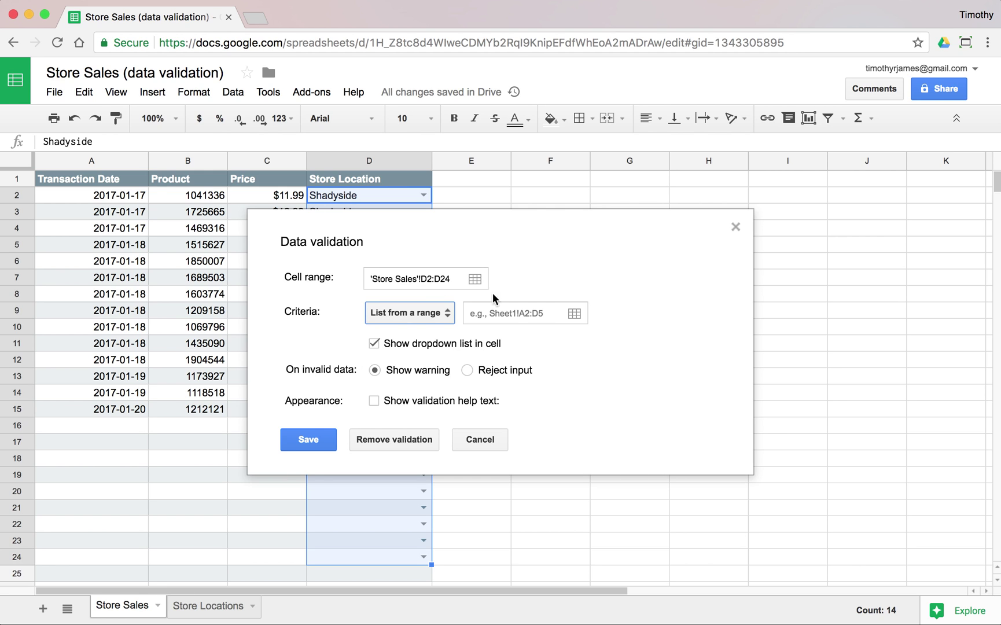
Set the list source to 'Store Locations'!A1:A20 and save the rule
left_click(575, 314)
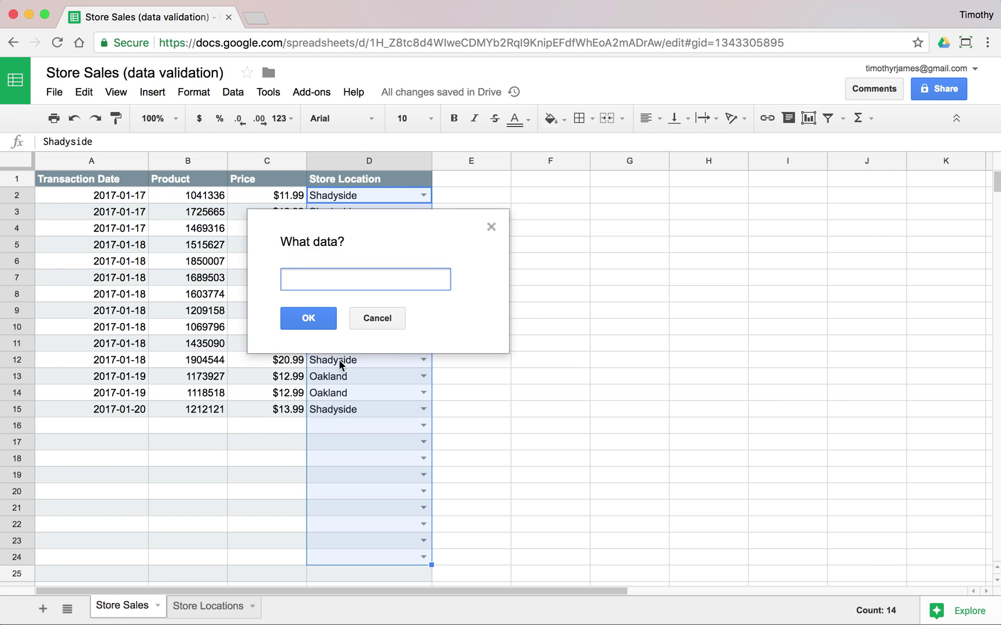
left_click(208, 606)
left_click_drag(94, 176, 82, 487)
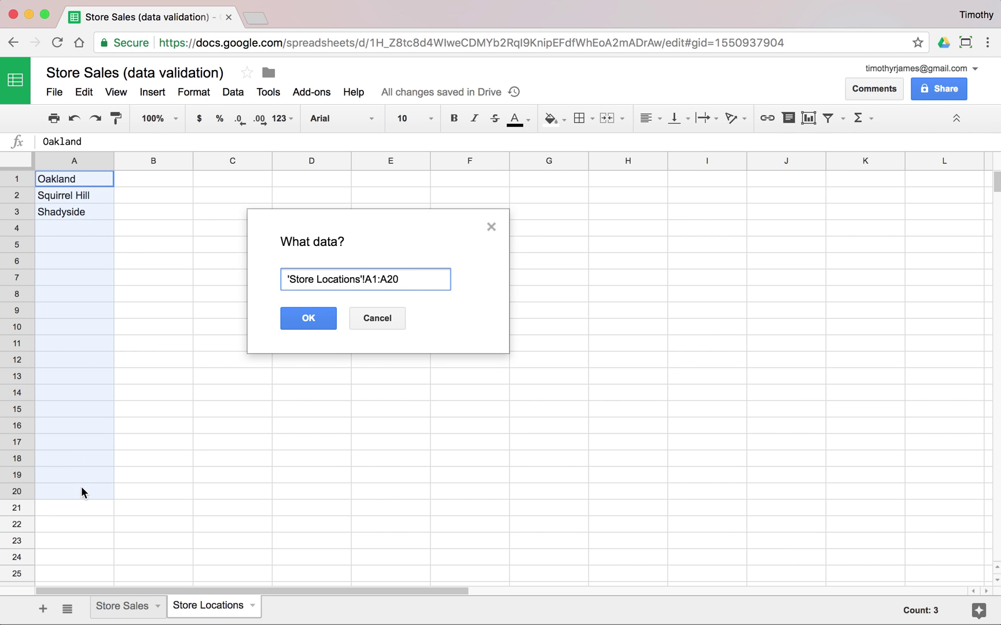
left_click(323, 327)
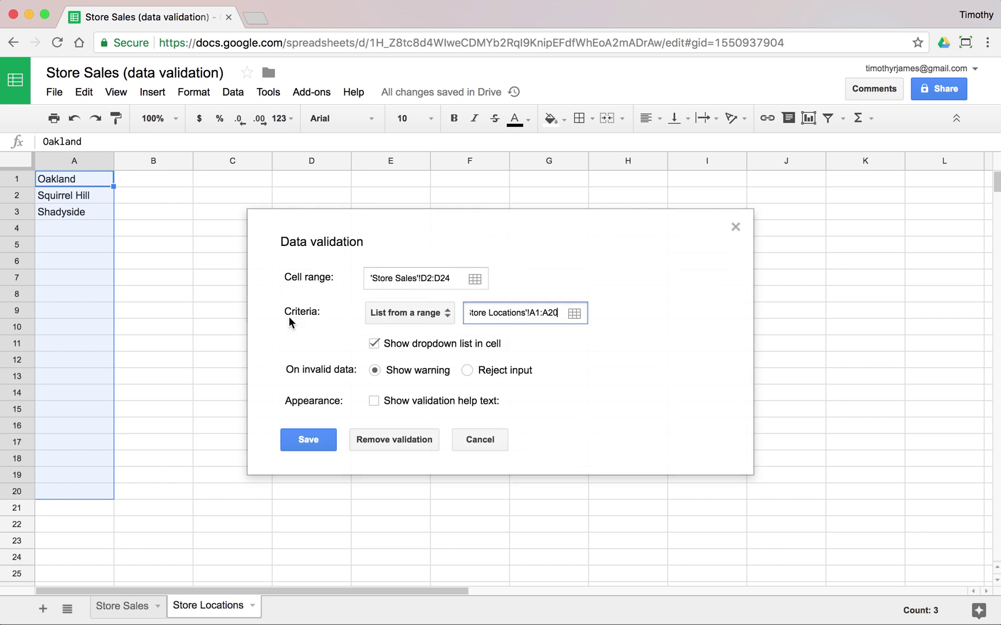
left_click(314, 441)
left_click(122, 606)
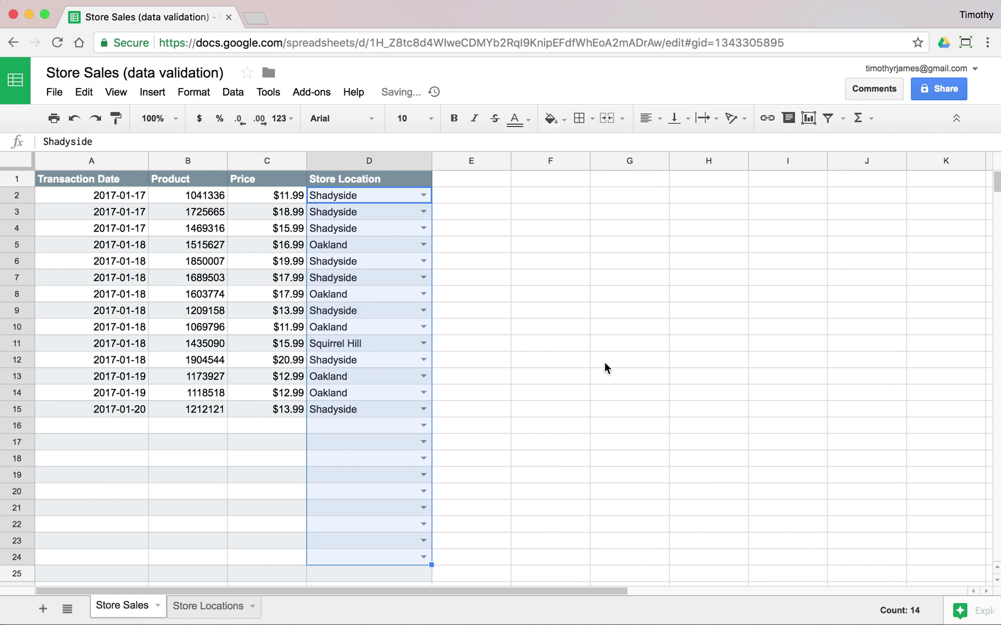
left_click(423, 426)
left_click(423, 426)
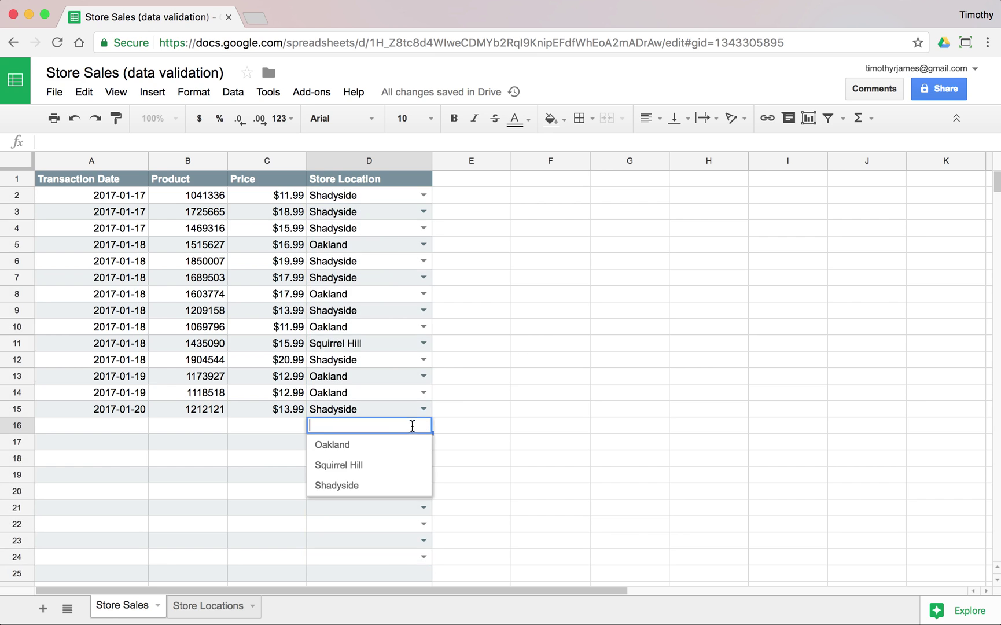
left_click(380, 454)
type("asdf")
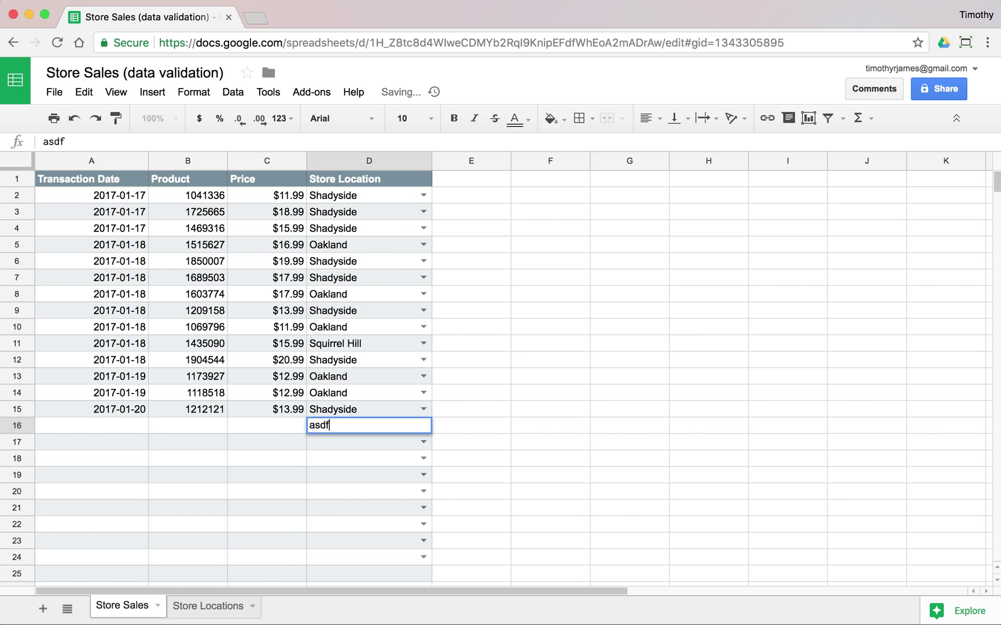
key("Return")
mouse_move(414, 426)
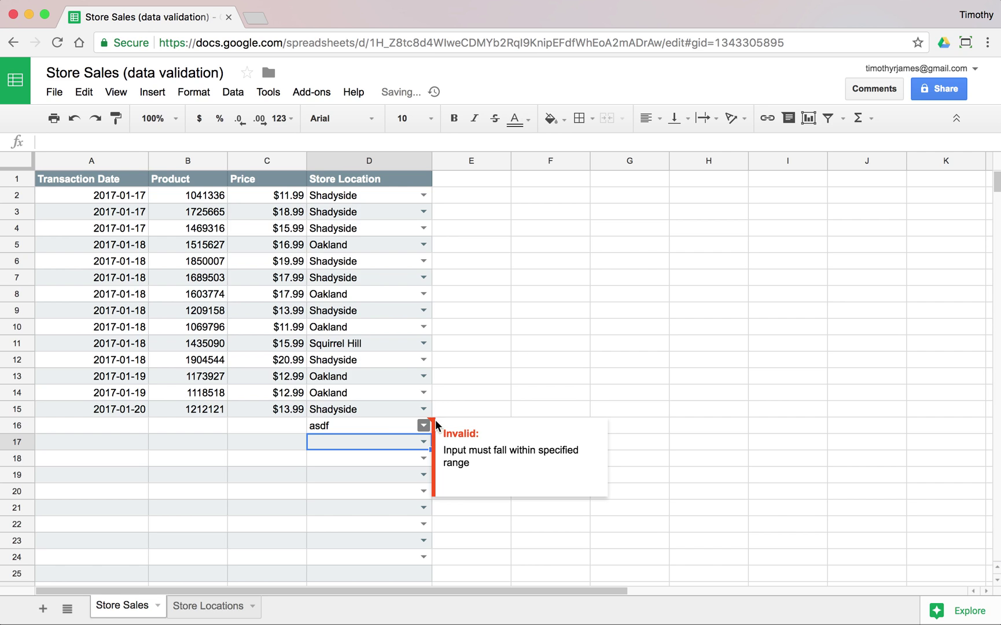
left_click(382, 426)
key("Delete")
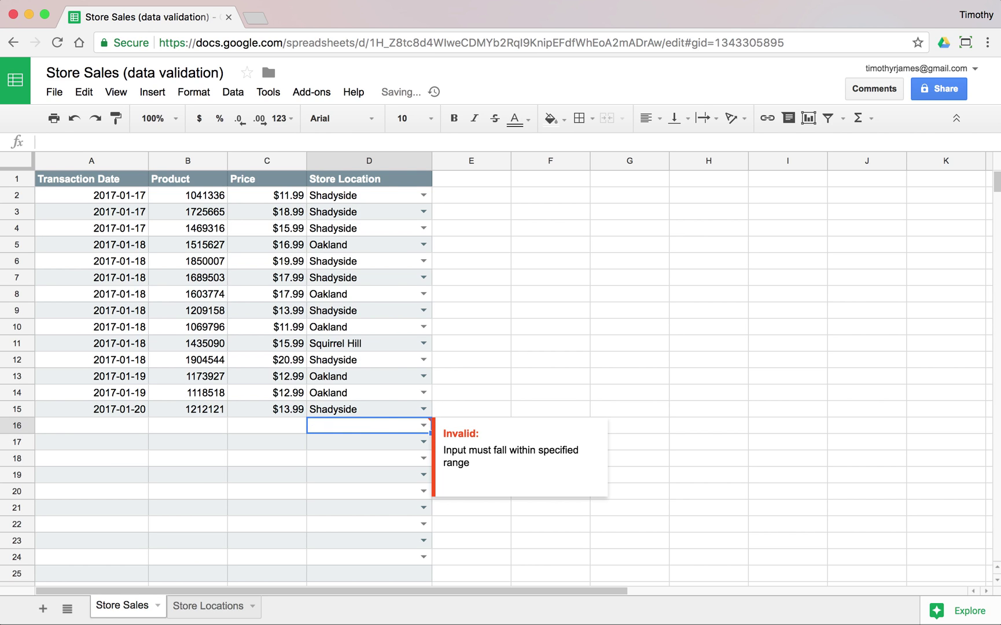
left_click(383, 343)
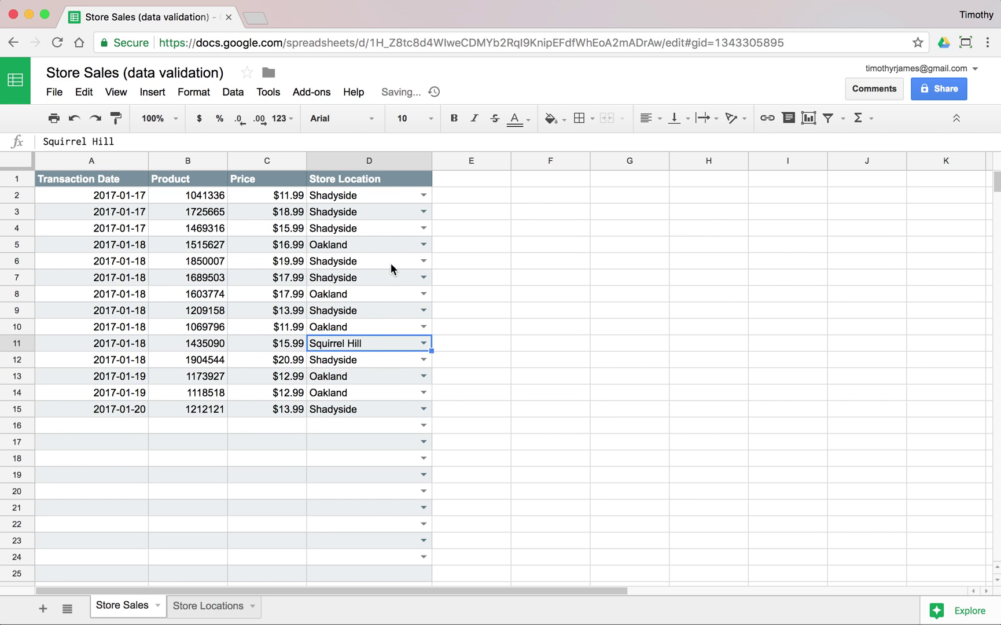